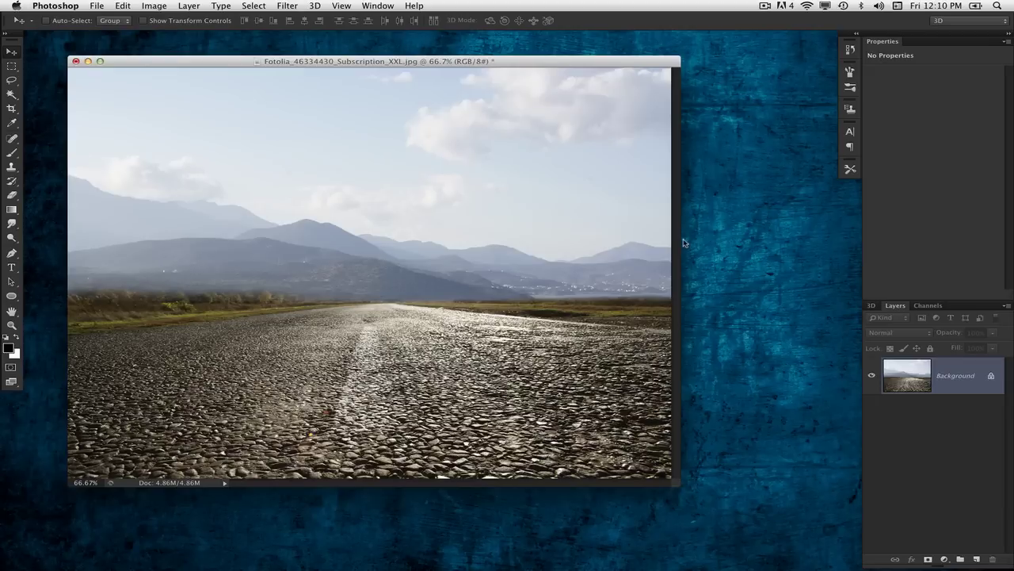
- Restore the Airplane F5F N270911.3DS document, leaving the jet facing forward
mouse_move(711, 568)
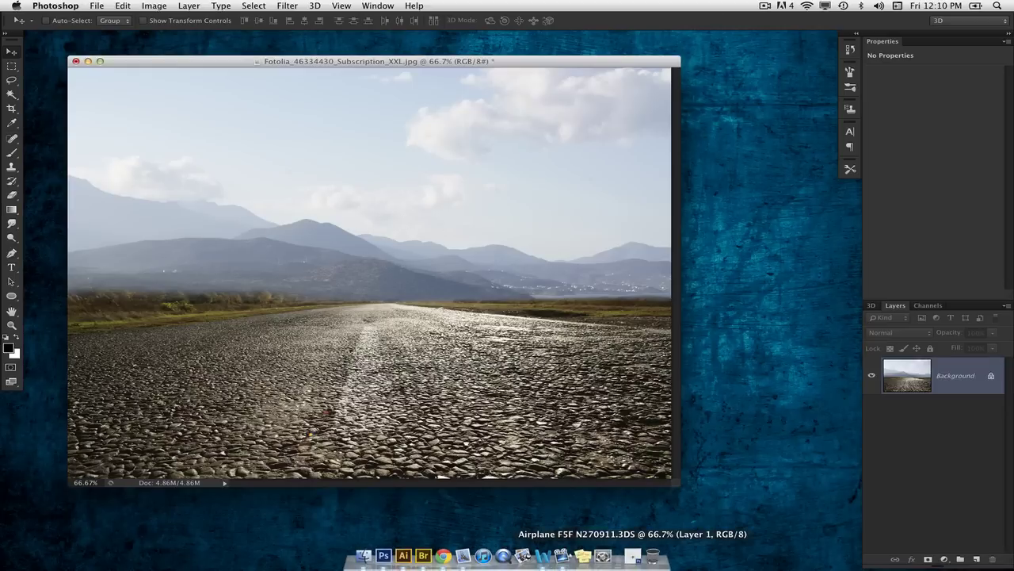
click(600, 557)
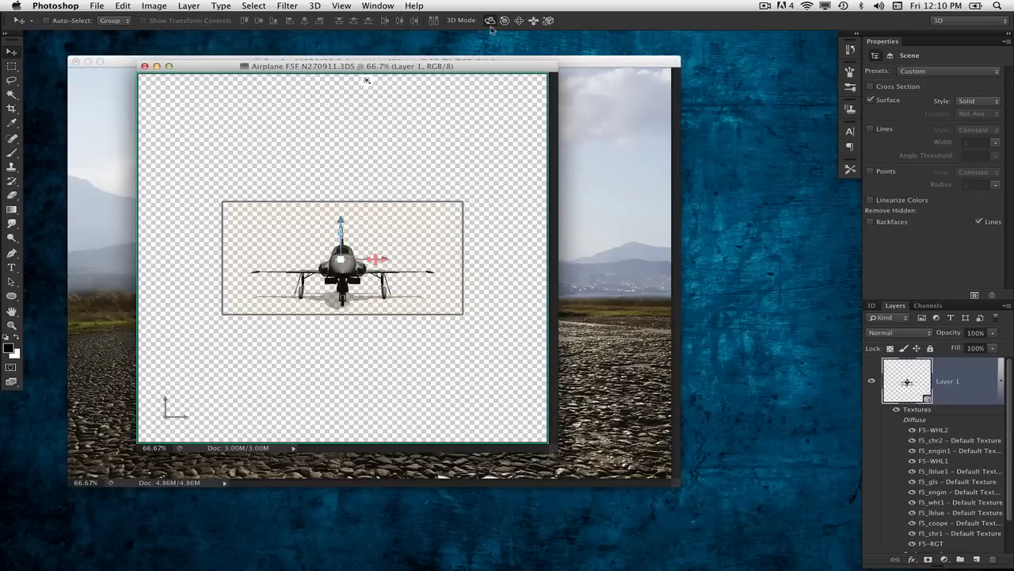
drag(508, 67, 564, 117)
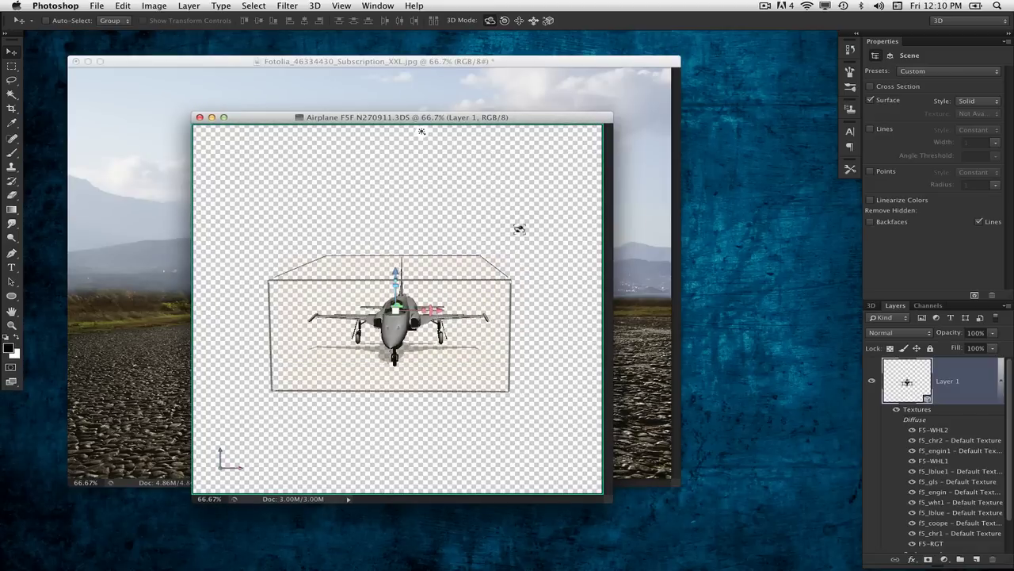
mouse_move(519, 229)
mouse_down()
mouse_move(455, 185)
mouse_move(414, 254)
mouse_move(467, 238)
mouse_move(511, 246)
mouse_move(693, 224)
mouse_move(592, 258)
mouse_move(473, 262)
mouse_move(521, 211)
mouse_up()
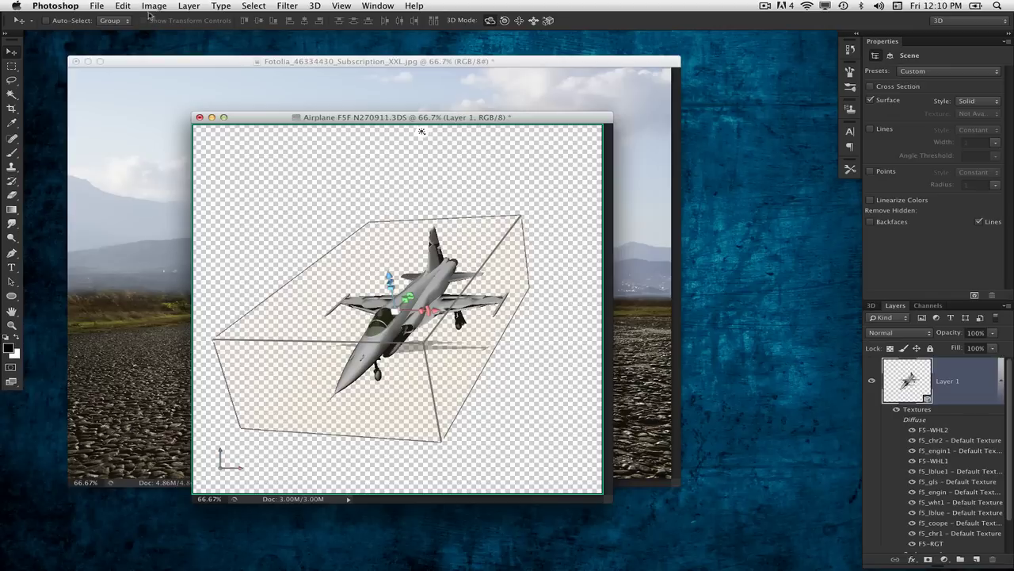
click(123, 7)
click(135, 18)
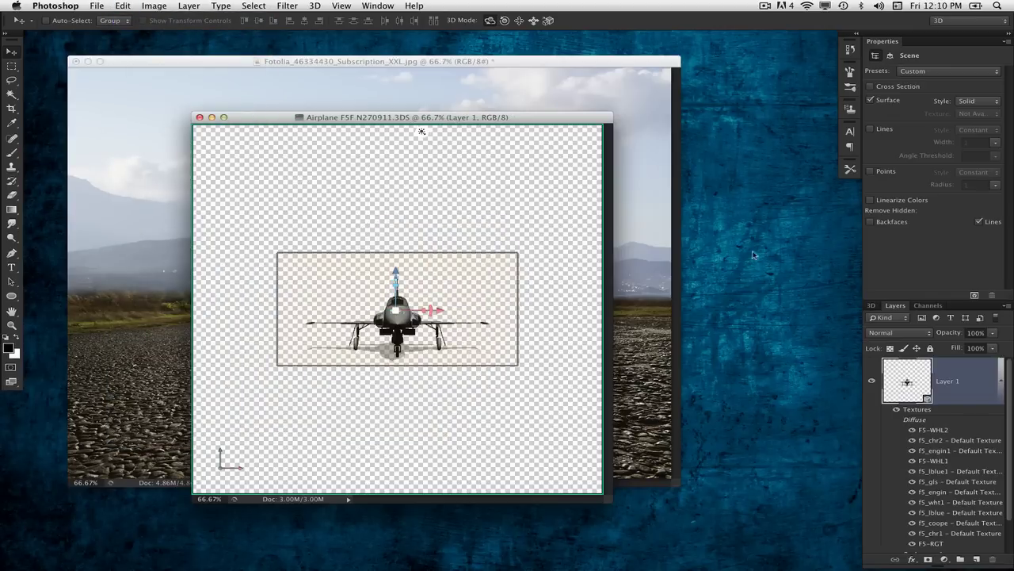
- Drag the jet's Layer 1 into the Fotolia cobblestone road photo
drag(579, 118, 645, 260)
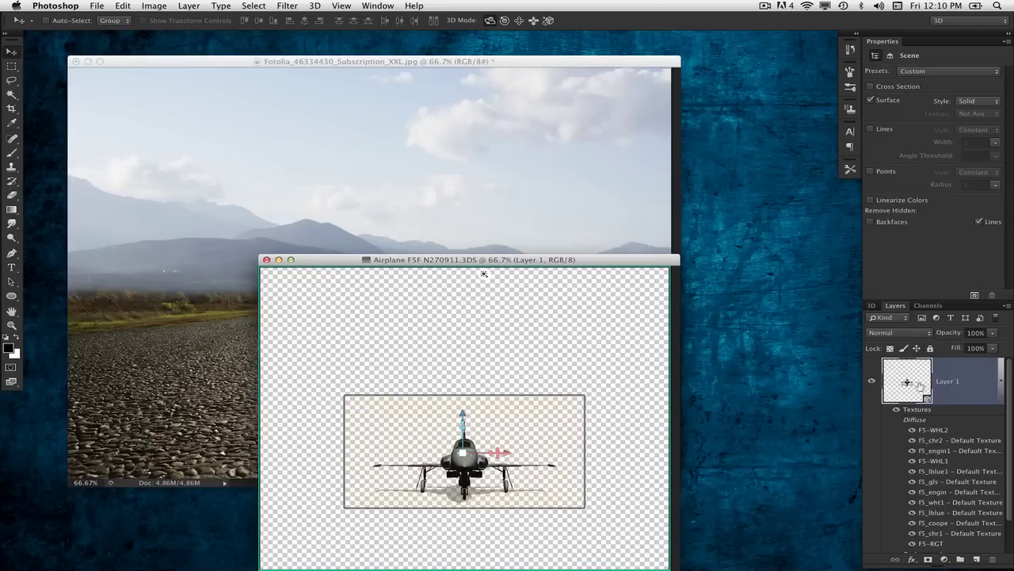
drag(919, 386, 423, 202)
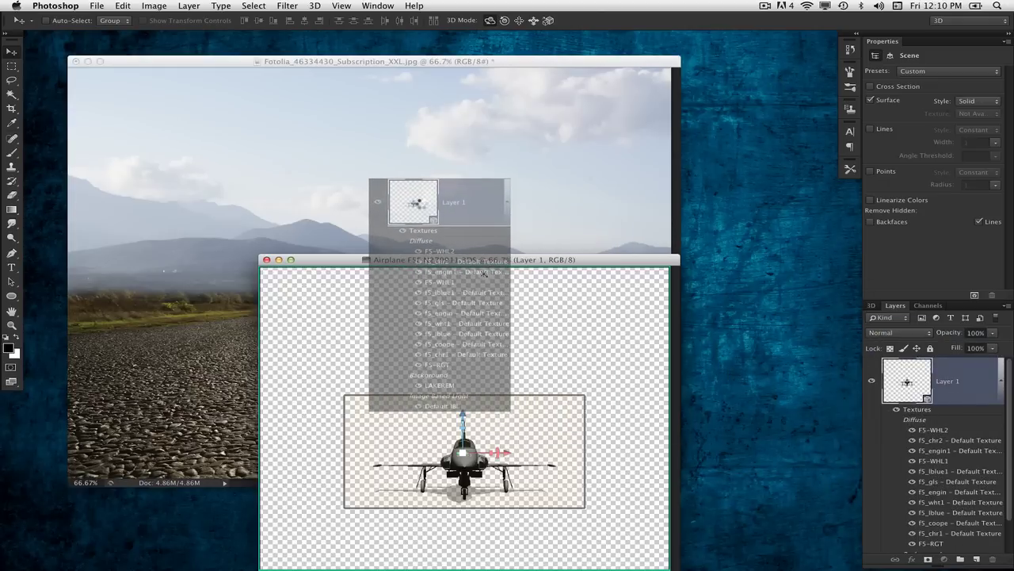
drag(484, 273, 419, 199)
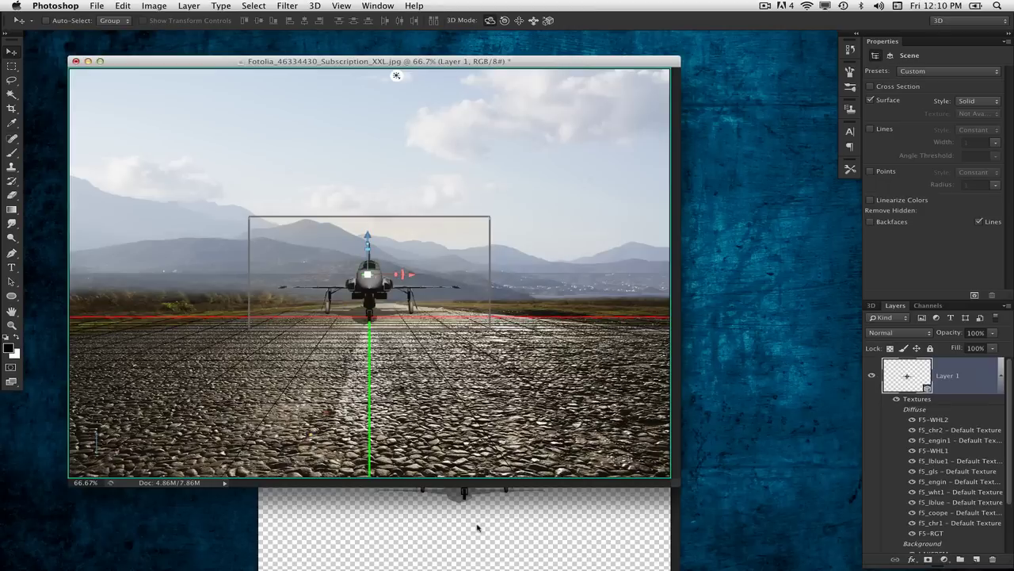
click(279, 259)
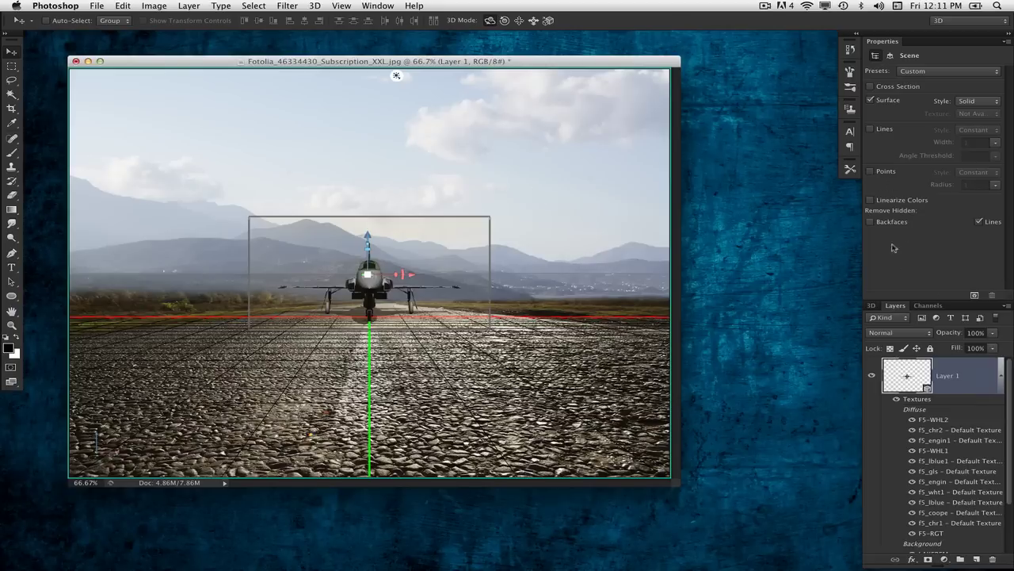
- Float the 3D panel as its own window and select Scene, with the camera view unchanged
click(871, 305)
drag(876, 309, 754, 51)
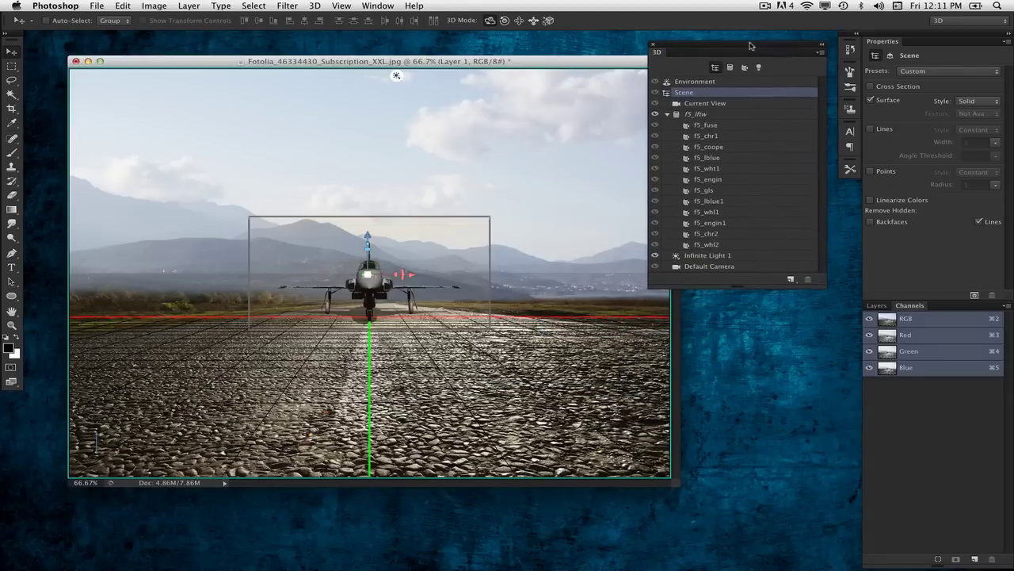
click(702, 103)
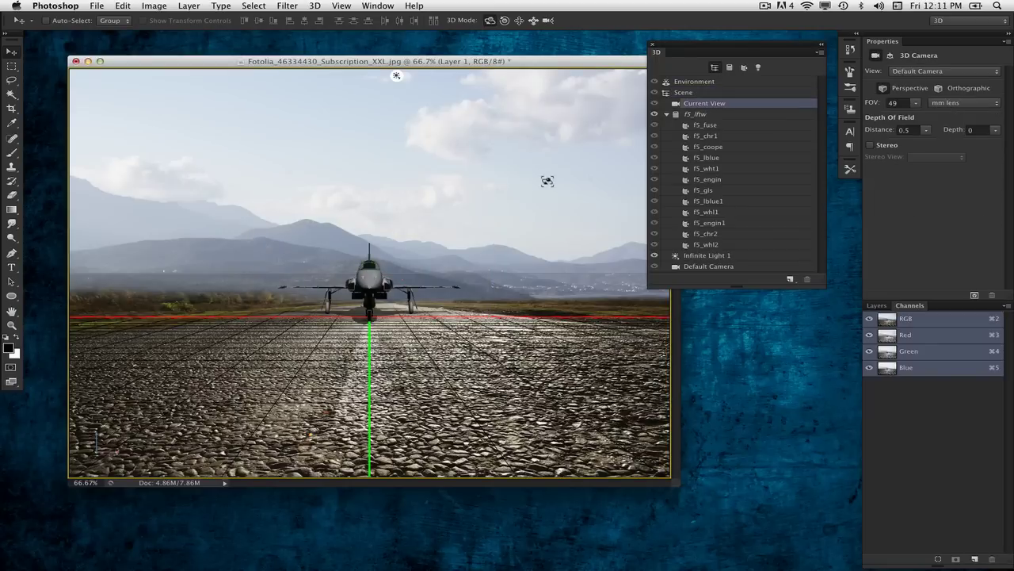
drag(543, 172, 496, 191)
key(super+z)
click(705, 93)
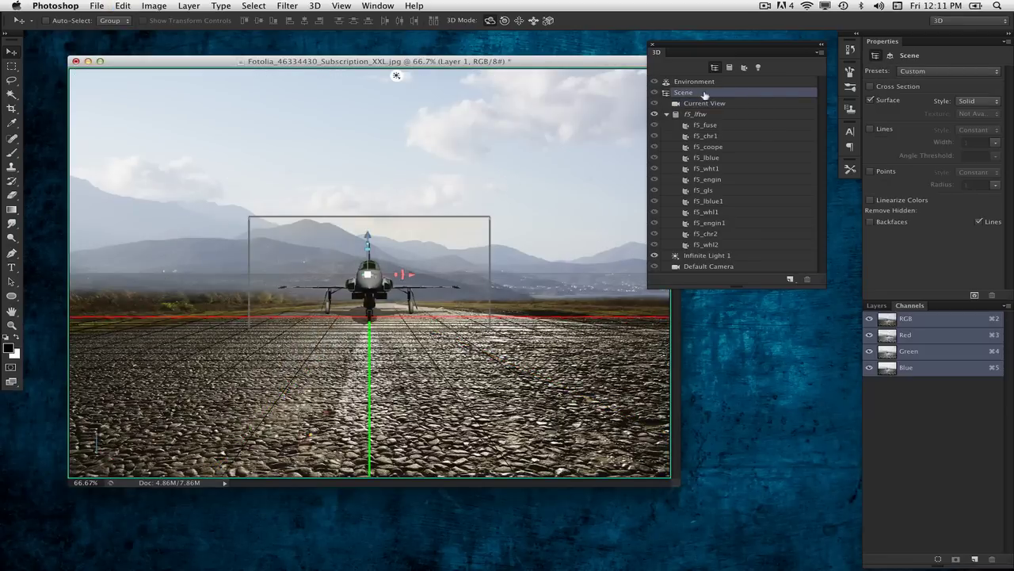
- Use 3D Slide to enlarge the jet and raise it above the road
click(534, 22)
drag(541, 247, 554, 364)
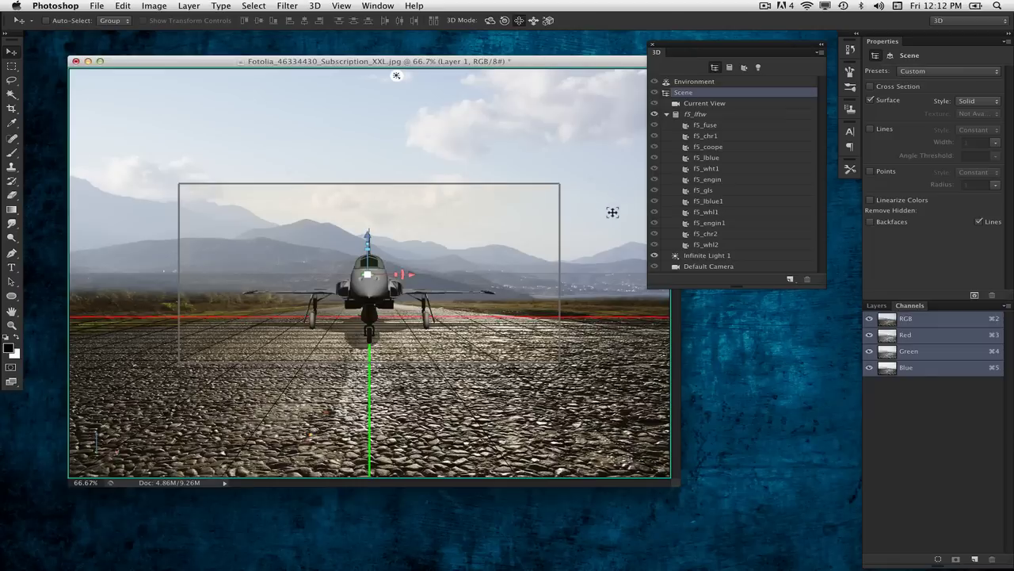
drag(602, 224, 605, 154)
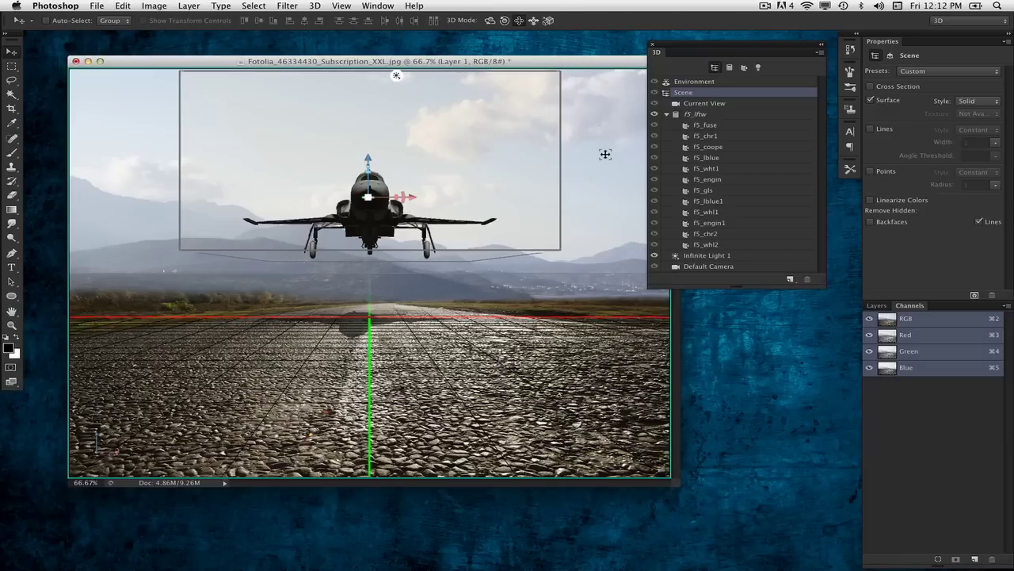
- Use 3D Rotate to tilt the jet upward and bring it closer
click(491, 22)
drag(583, 189, 588, 166)
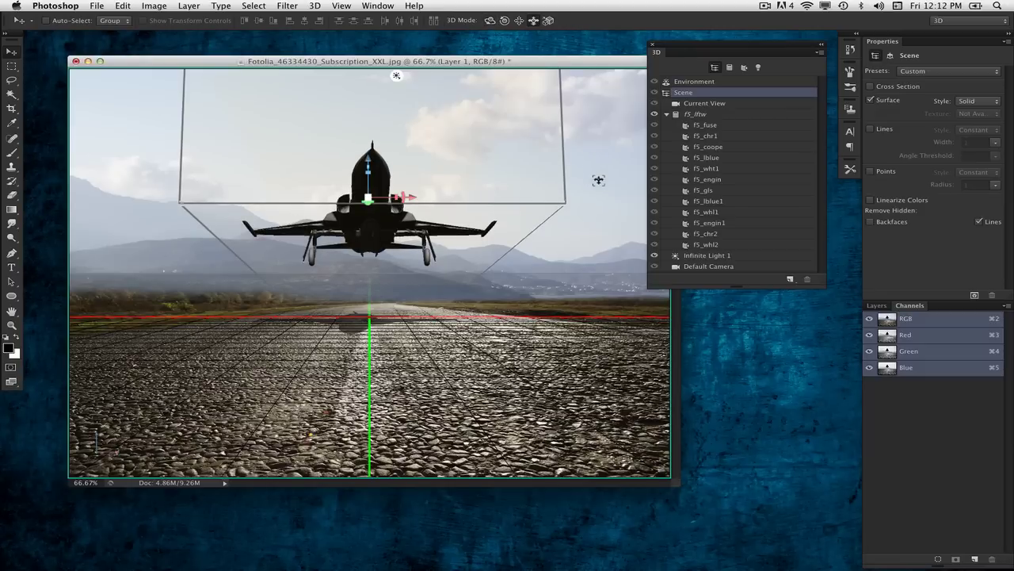
drag(600, 195, 597, 243)
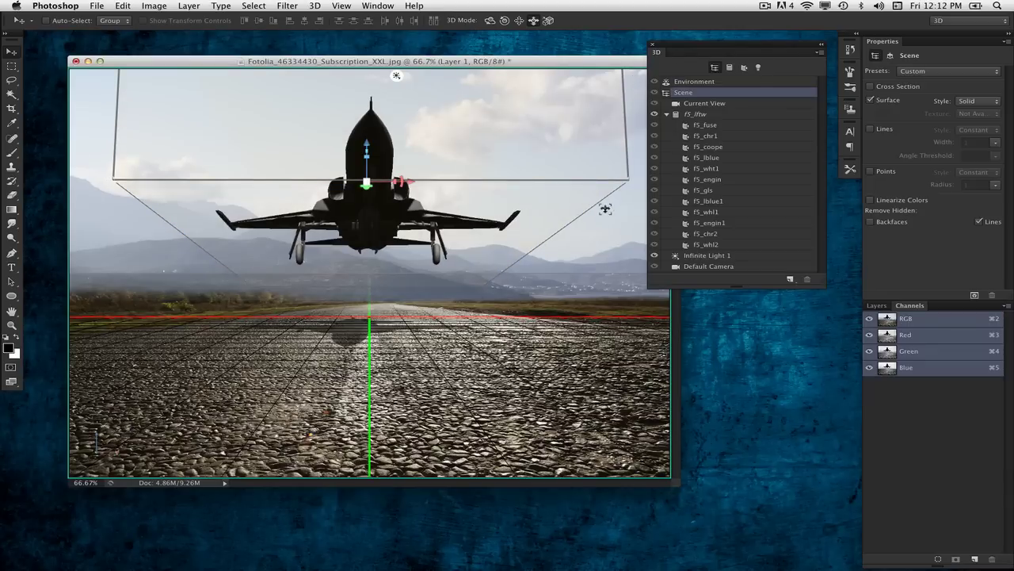
drag(589, 64, 576, 65)
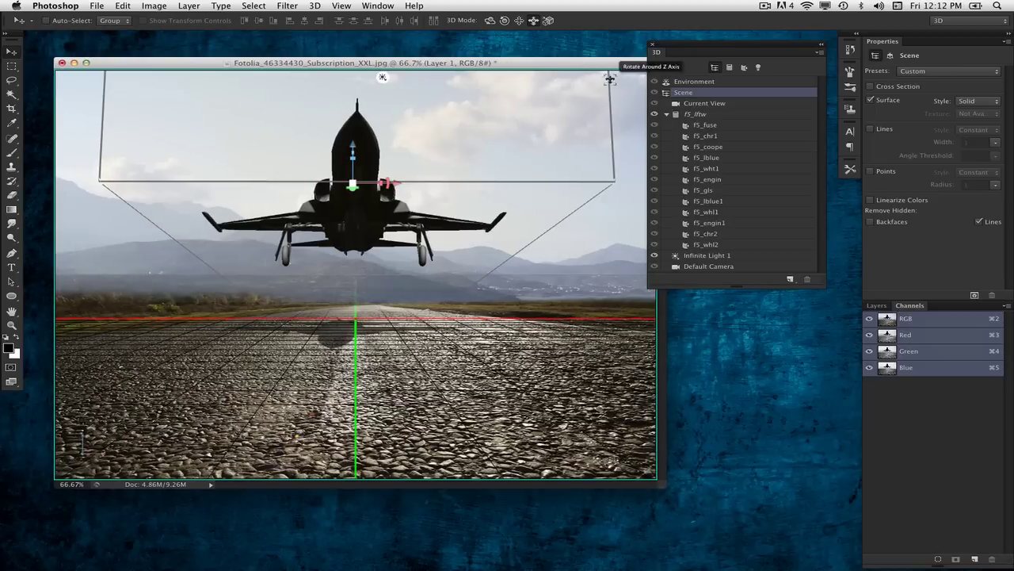
- Filter the 3D panel to lights and hide Infinite Light 1
drag(697, 49, 706, 65)
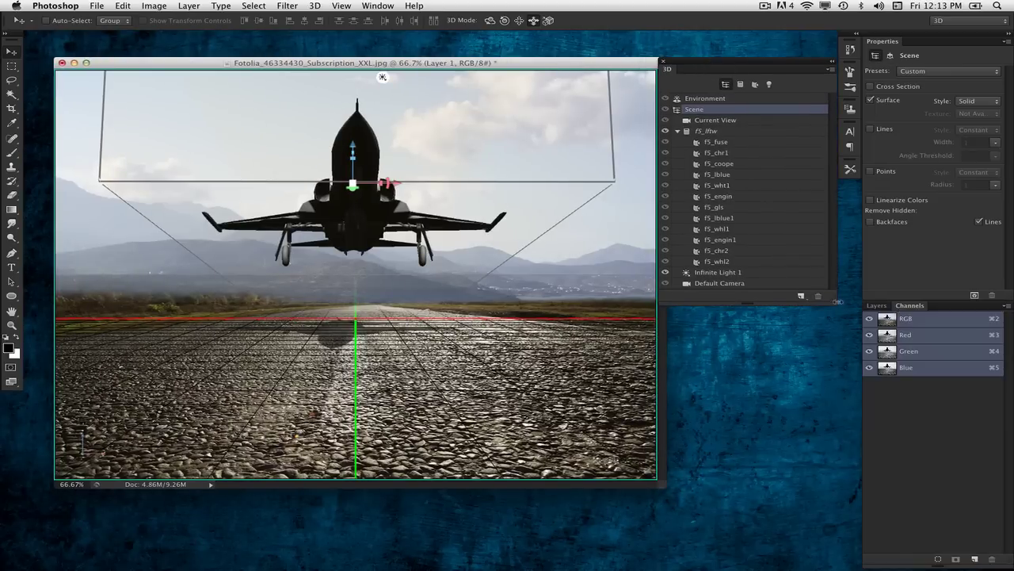
drag(838, 302, 827, 394)
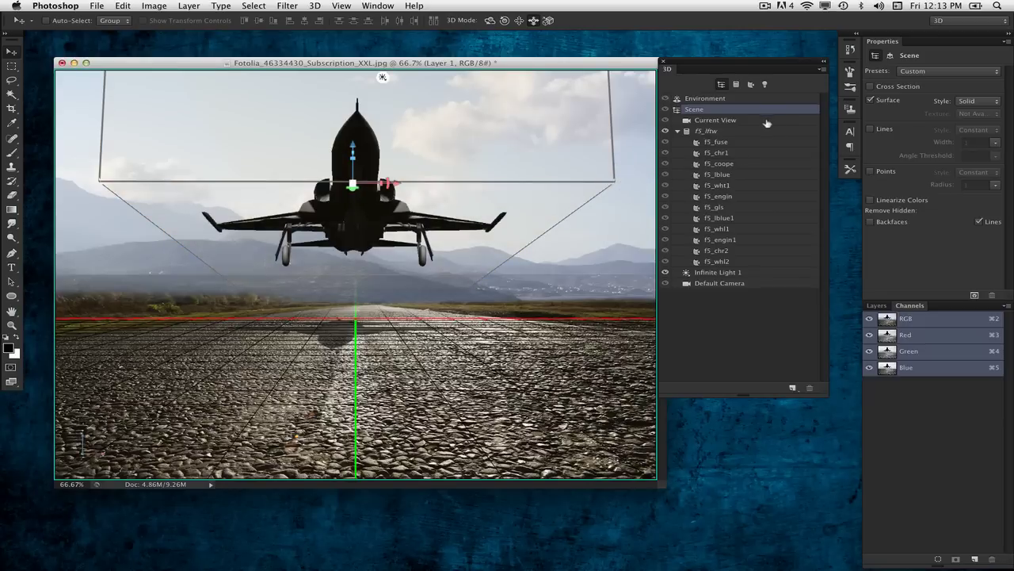
click(765, 84)
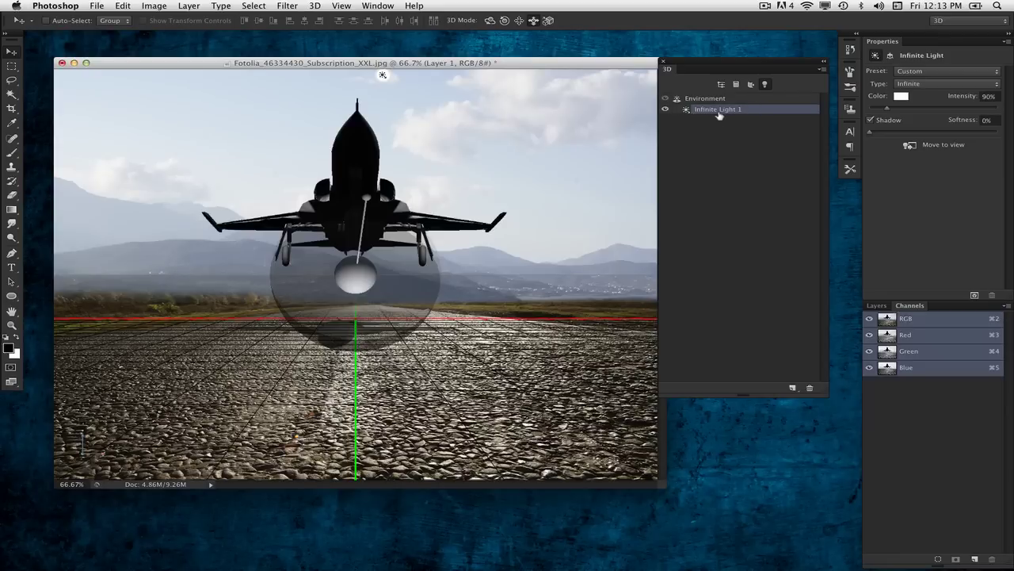
click(664, 110)
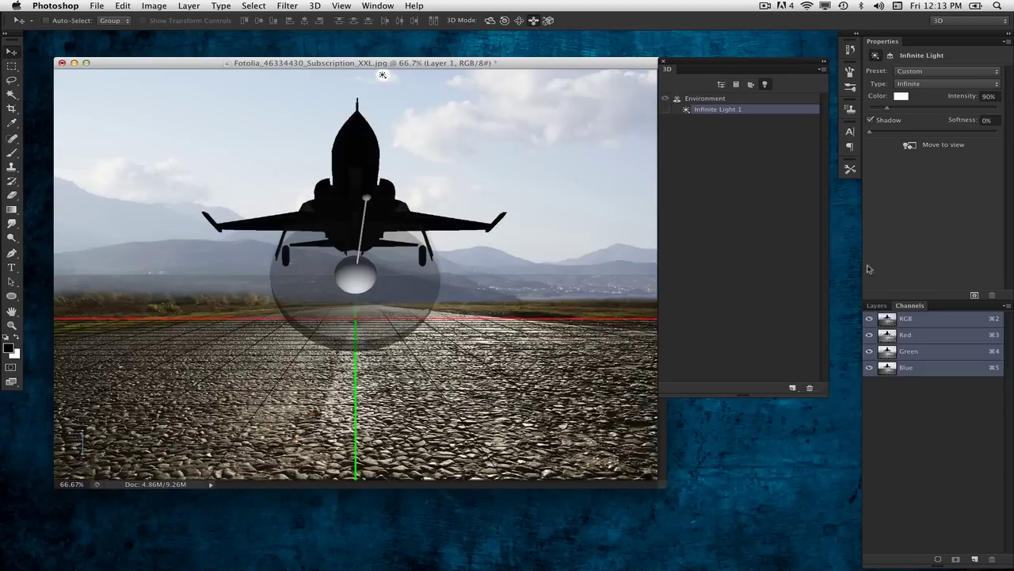
- Float the Layers panel, copy the entire Background road image, then reselect Layer 1
click(876, 305)
drag(876, 306, 584, 162)
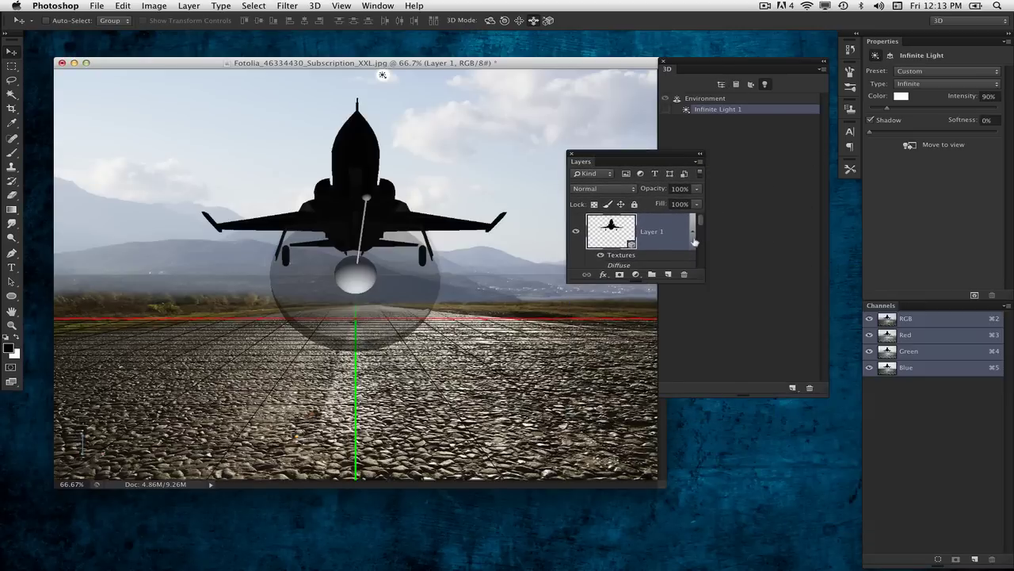
drag(703, 280, 718, 449)
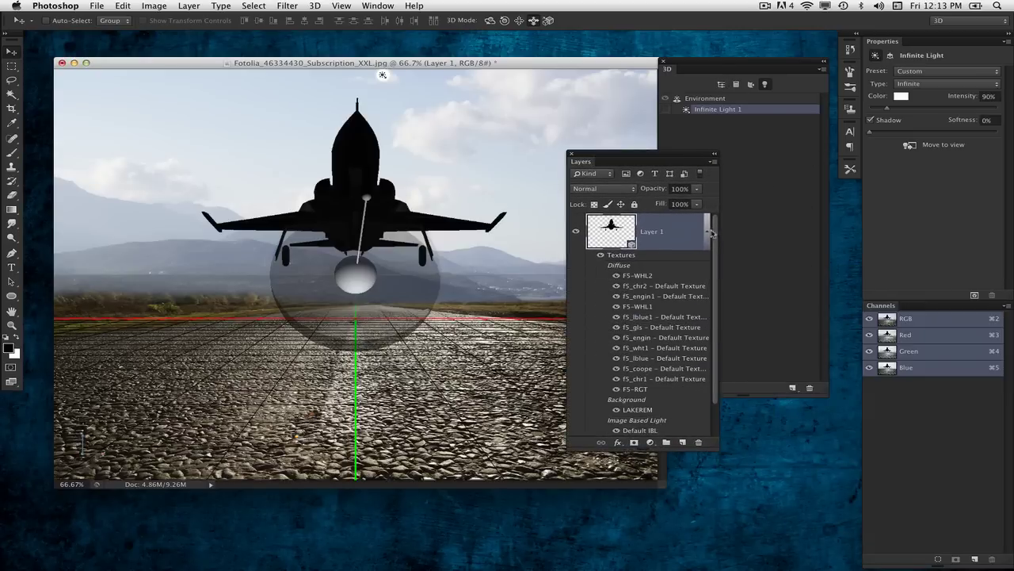
click(707, 231)
click(641, 277)
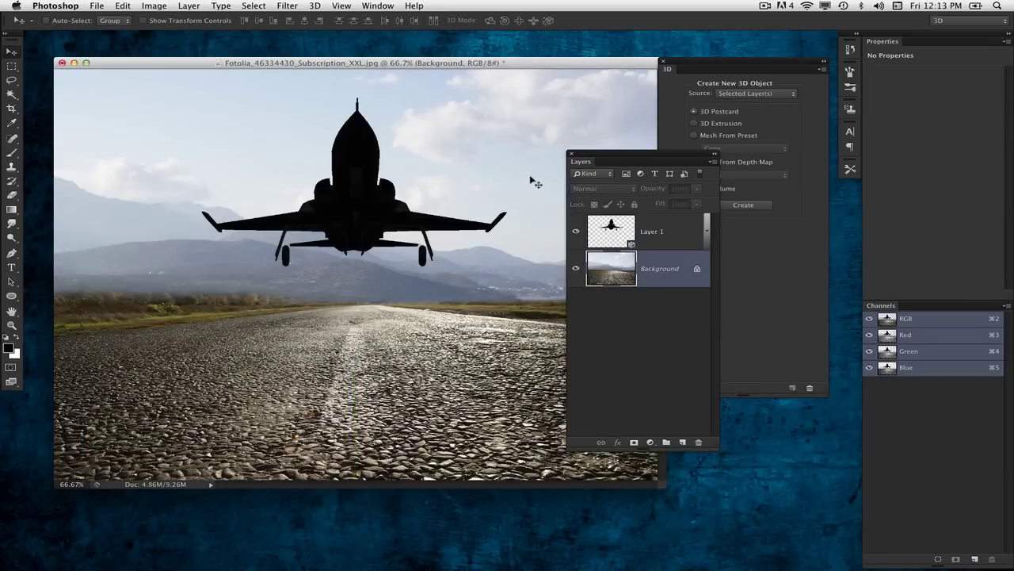
key(super+a)
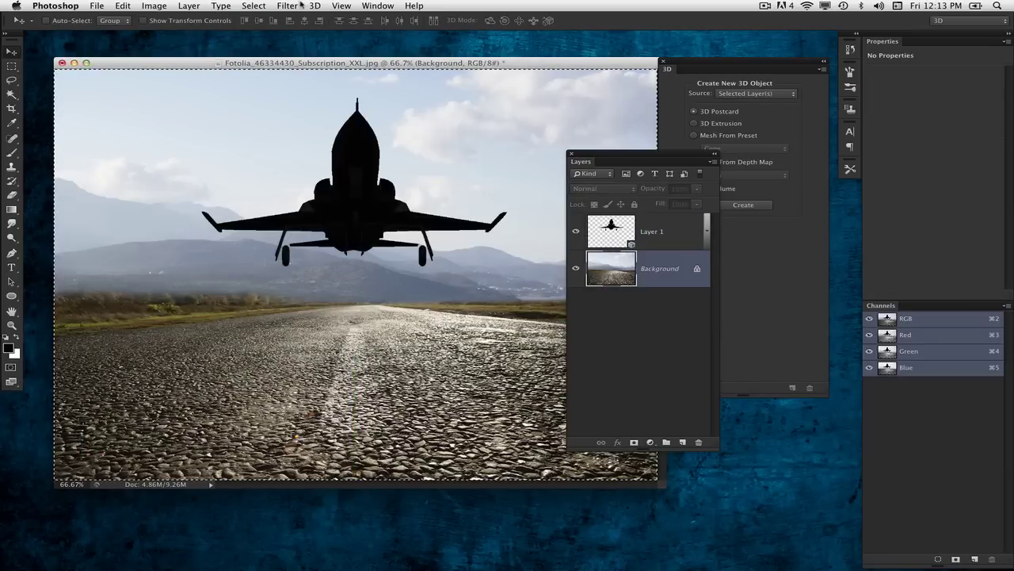
click(154, 5)
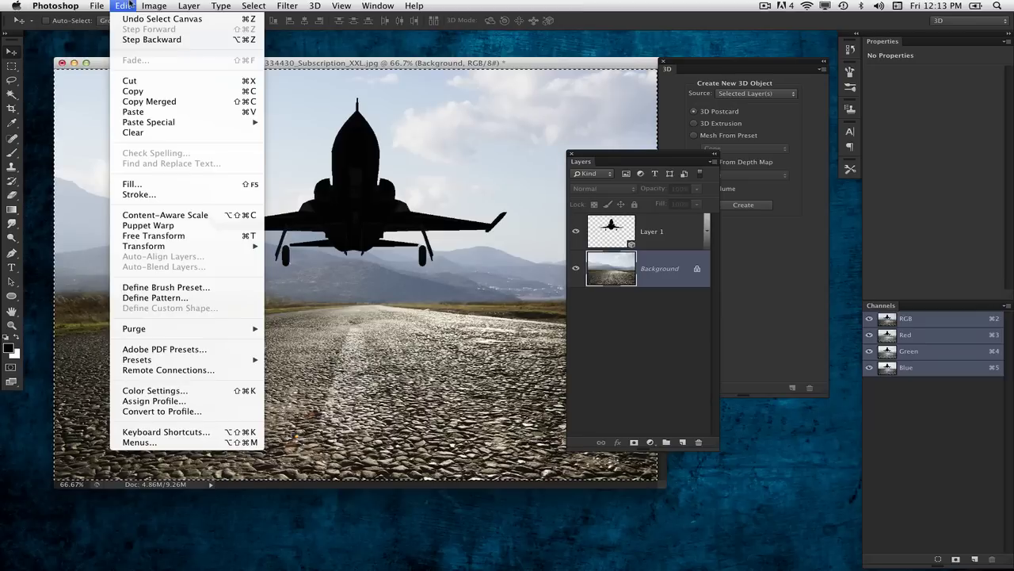
click(149, 92)
click(646, 234)
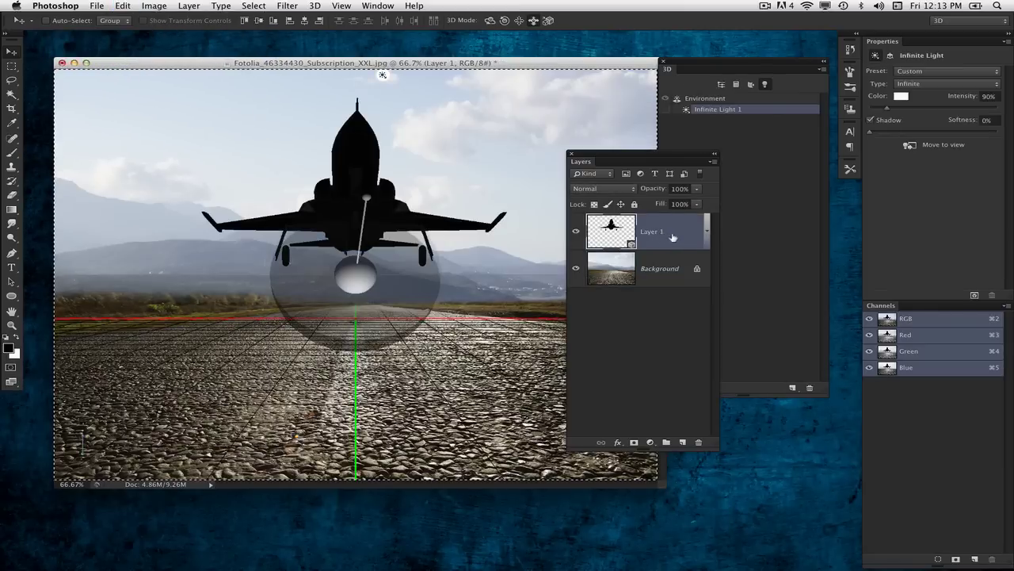
- Create a new texture for the Environment's image-based light
click(710, 102)
drag(718, 63, 708, 74)
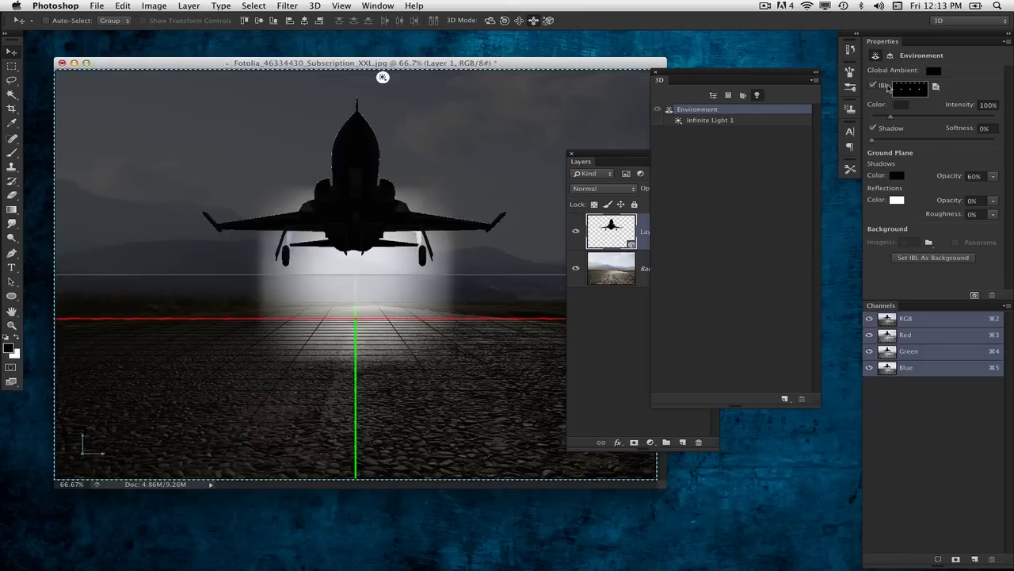
click(934, 87)
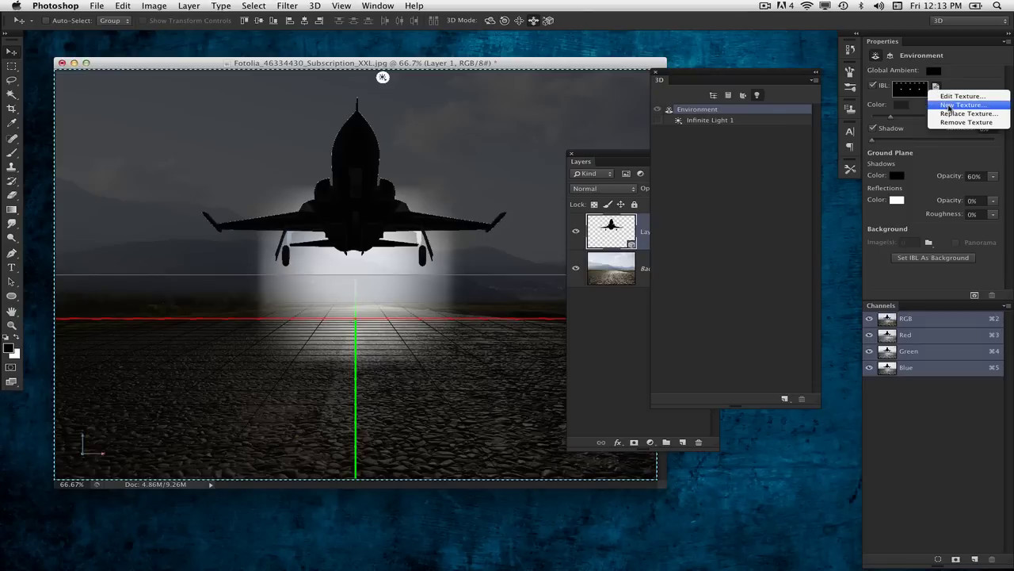
click(973, 107)
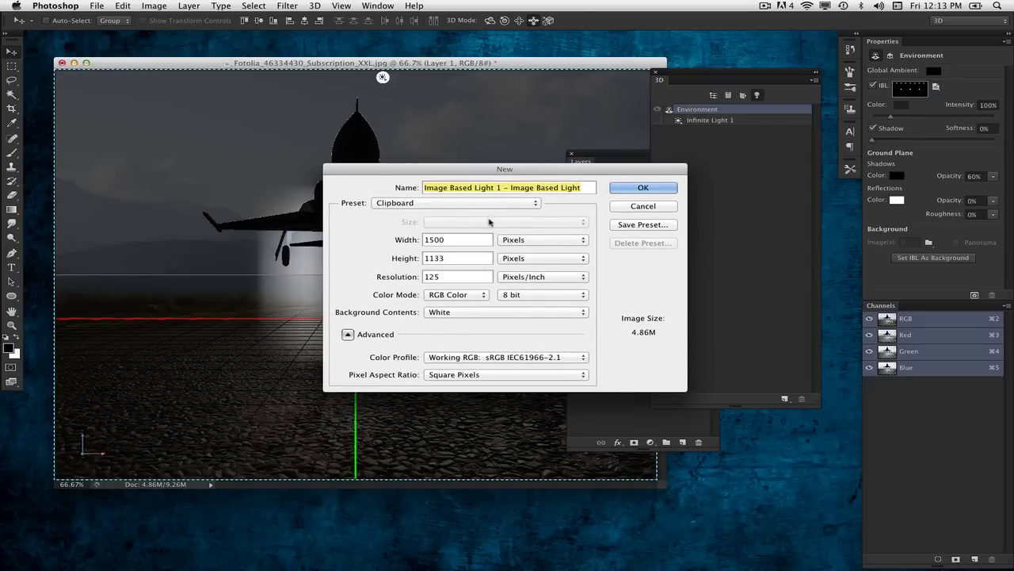
click(644, 191)
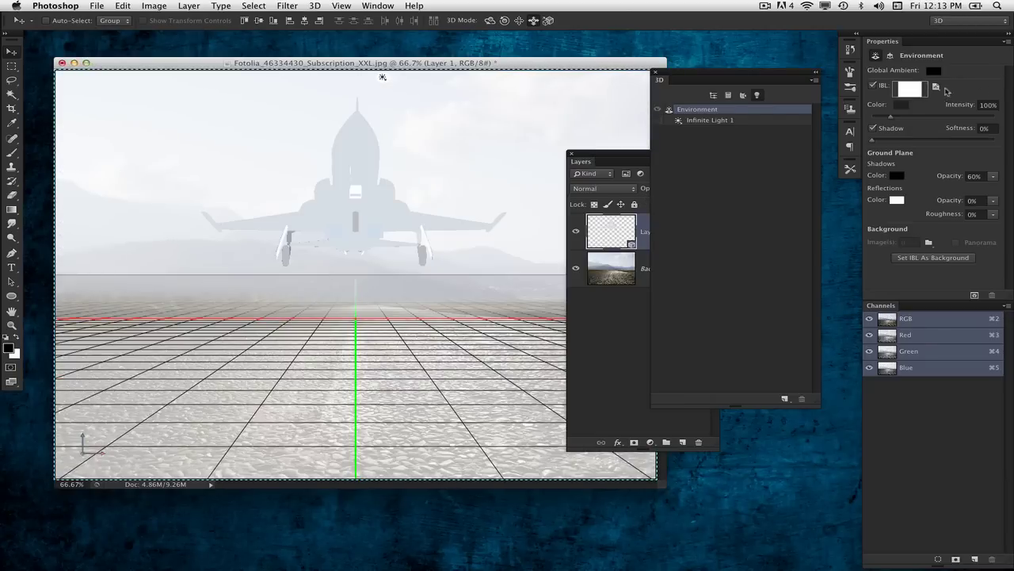
- Paste the road photo into the IBL texture and save it on closing
click(935, 86)
click(953, 98)
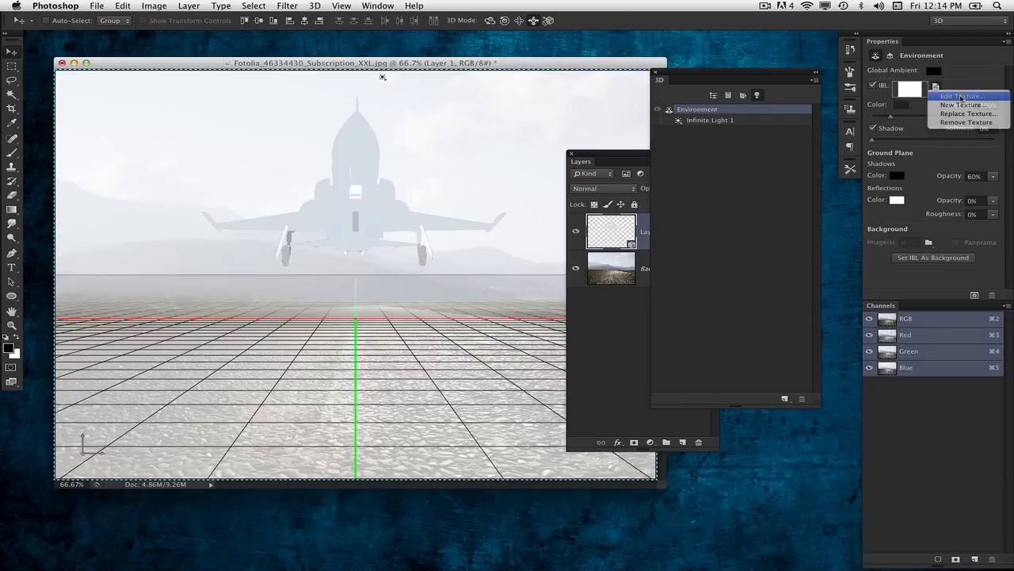
click(154, 6)
mouse_move(130, 8)
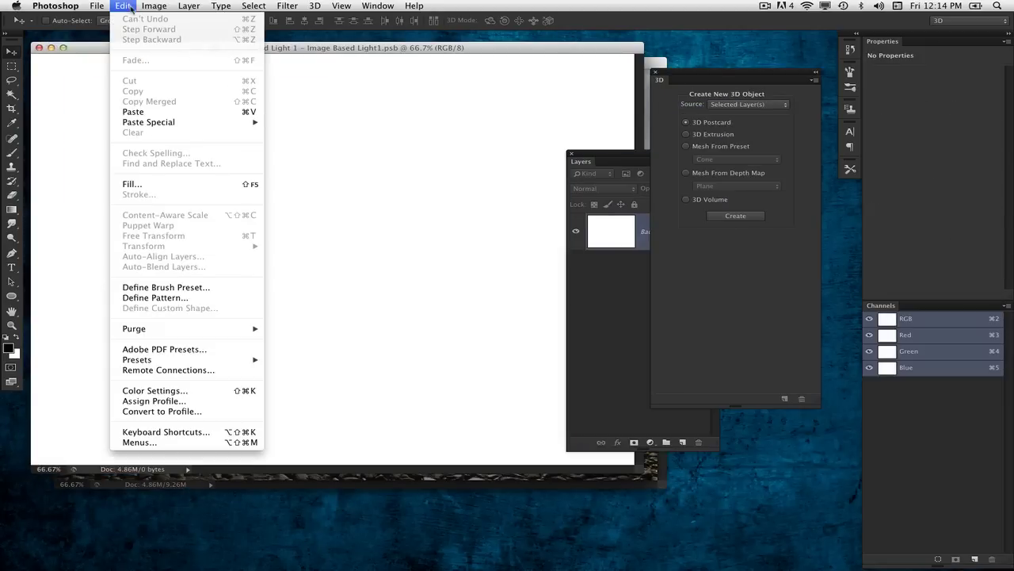
click(148, 113)
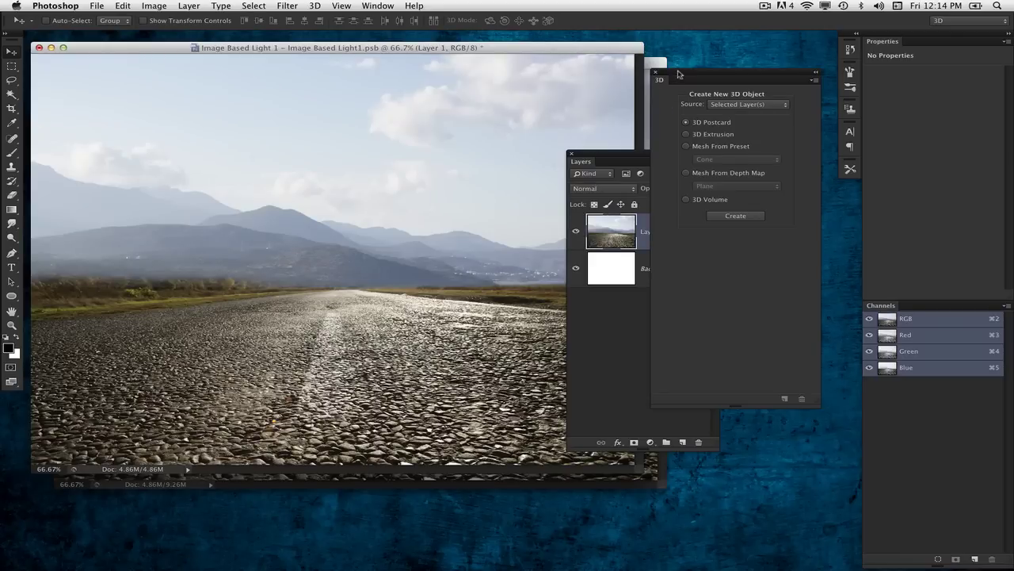
drag(678, 74, 768, 97)
drag(638, 155, 707, 164)
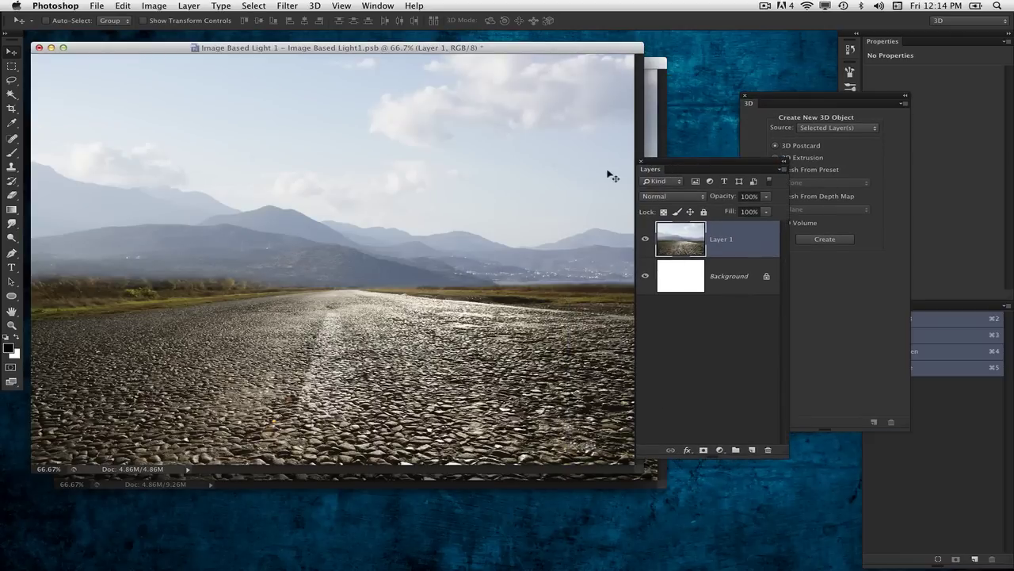
click(39, 49)
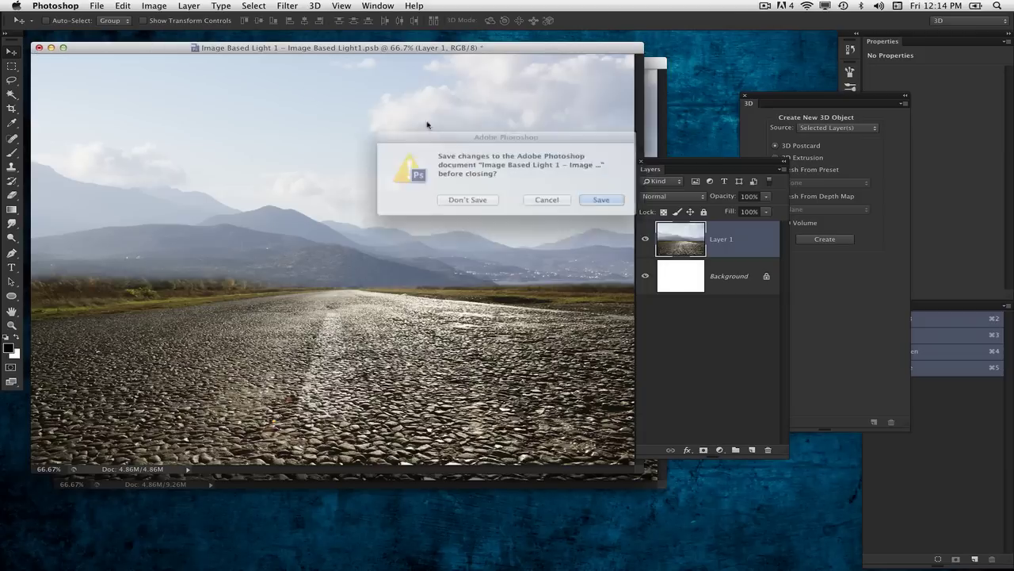
click(602, 199)
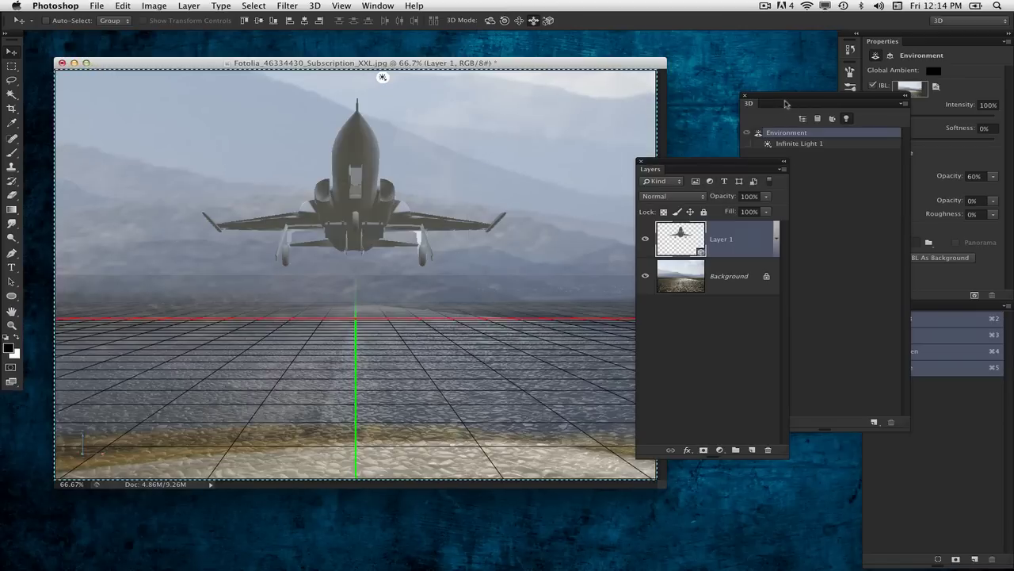
drag(729, 168, 606, 148)
- Select the jet's f5_fuse fuselage material in the 3D panel
drag(781, 99, 708, 88)
click(730, 109)
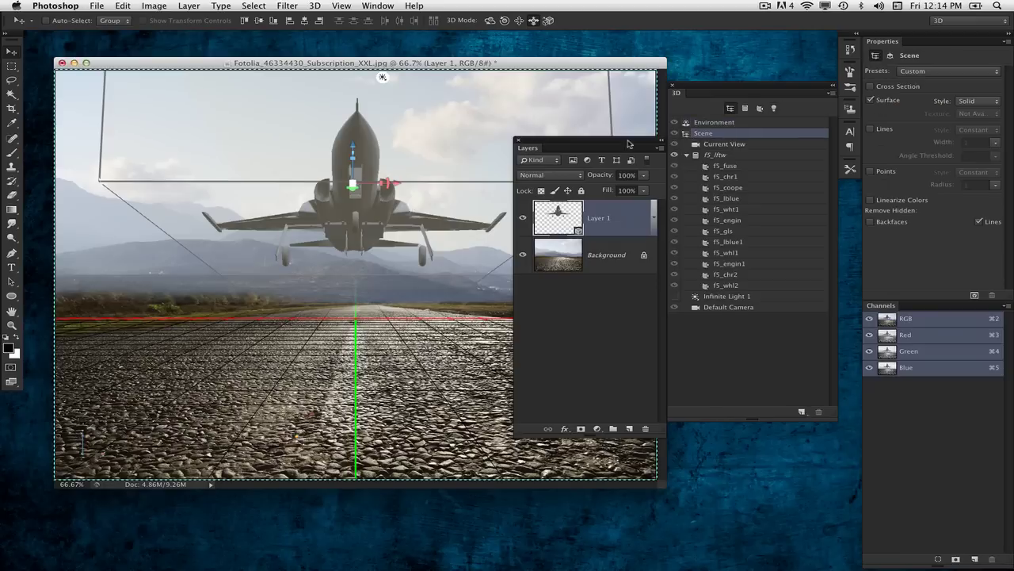
drag(628, 141, 594, 135)
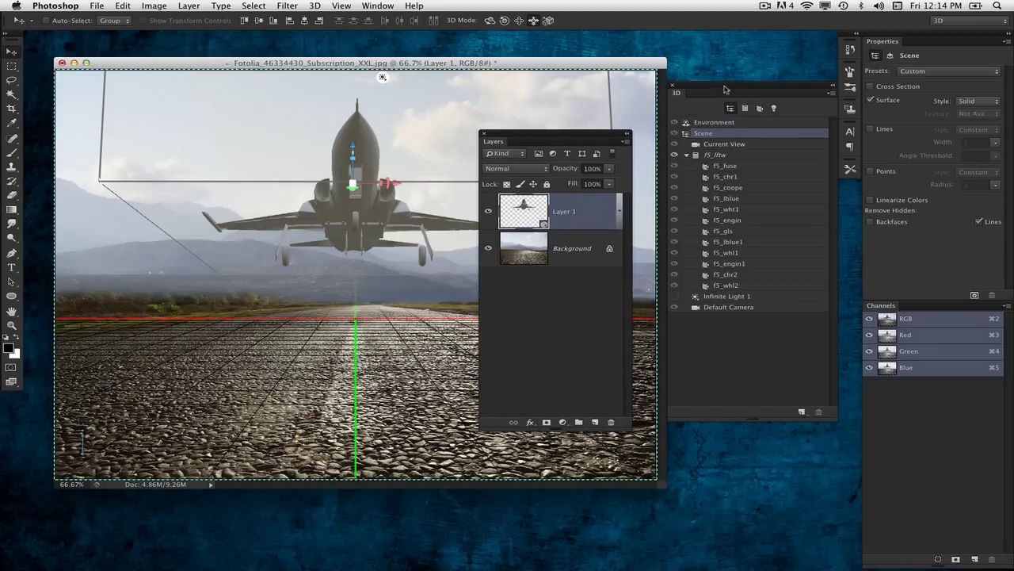
drag(726, 92, 715, 86)
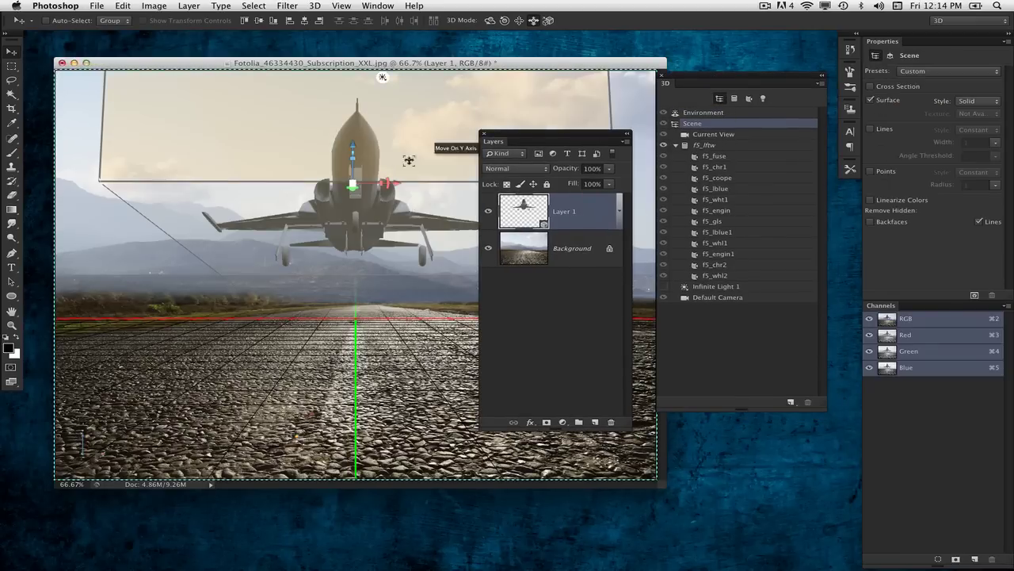
click(373, 155)
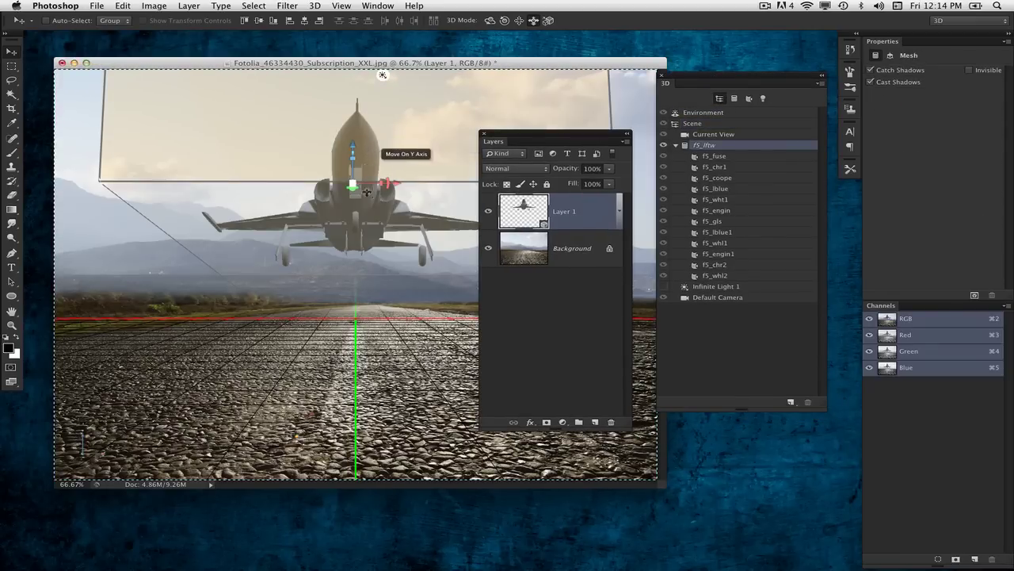
click(372, 162)
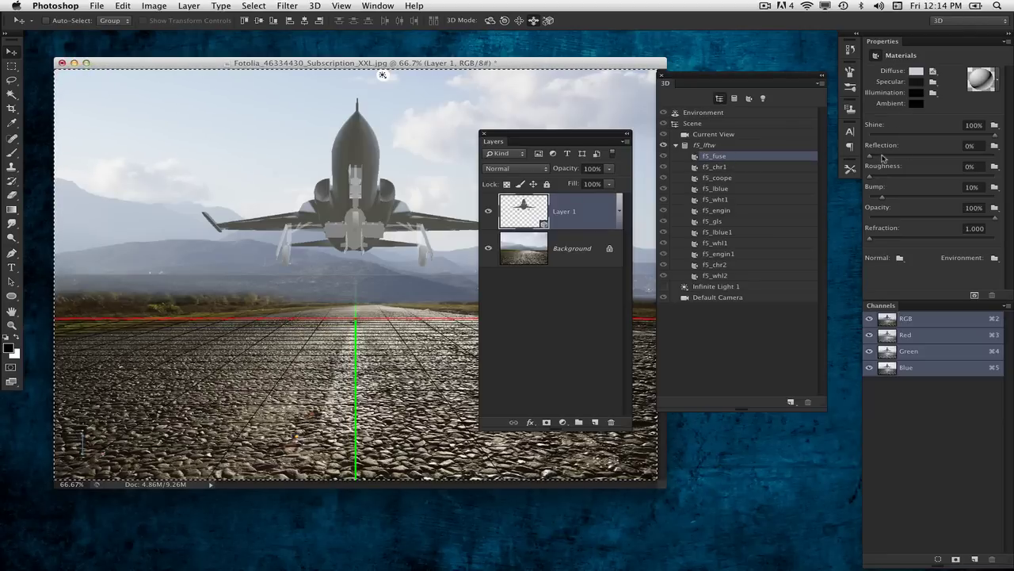
- Set f5_fuse Reflection to 49%, Shine to 10% and Roughness to 5%
drag(882, 158, 930, 156)
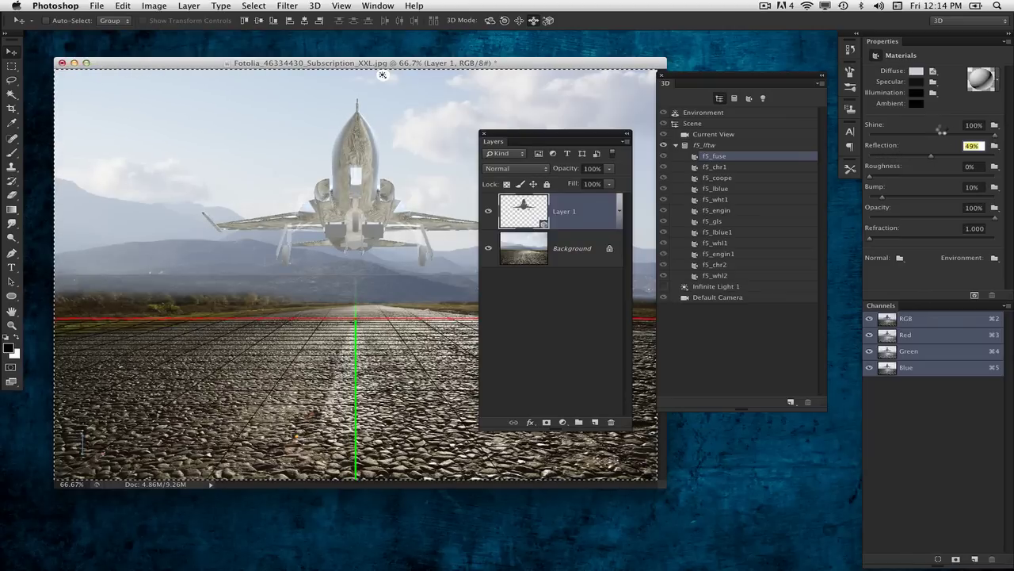
drag(926, 136, 882, 136)
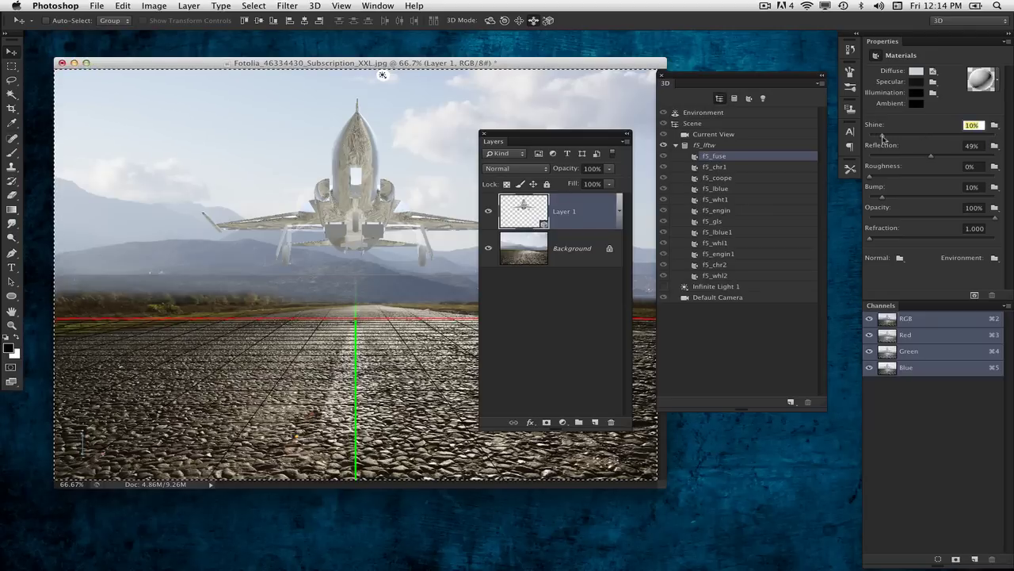
click(972, 166)
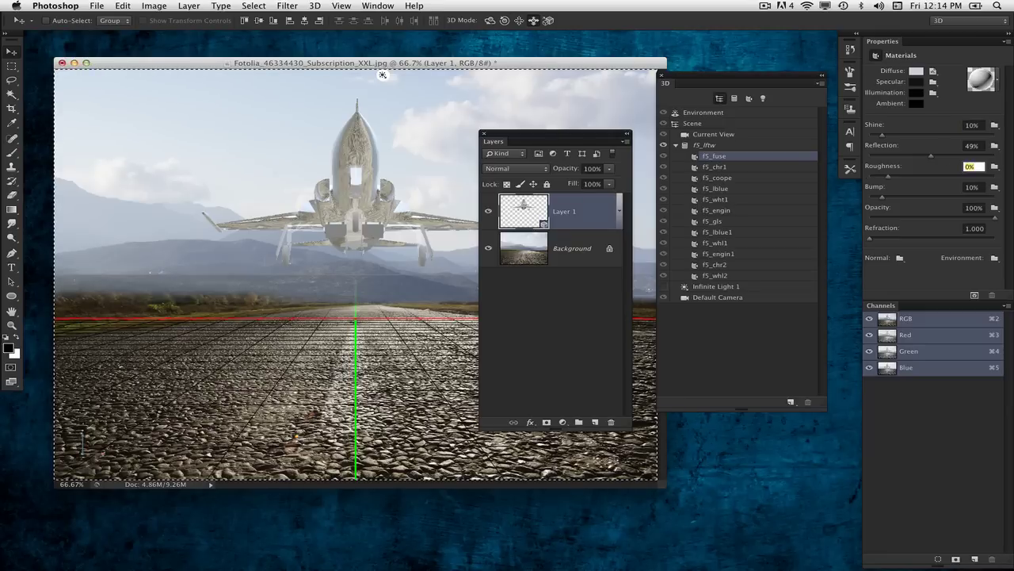
text(5)
key(Return)
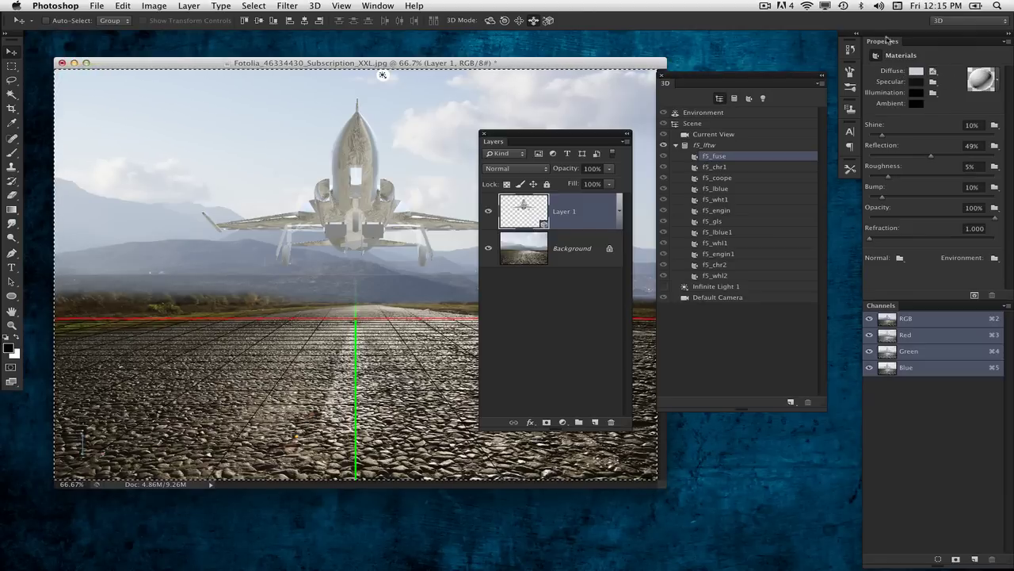
- Fill the F5-RGT1 diffuse texture with 50% Gray and save it on close
click(934, 71)
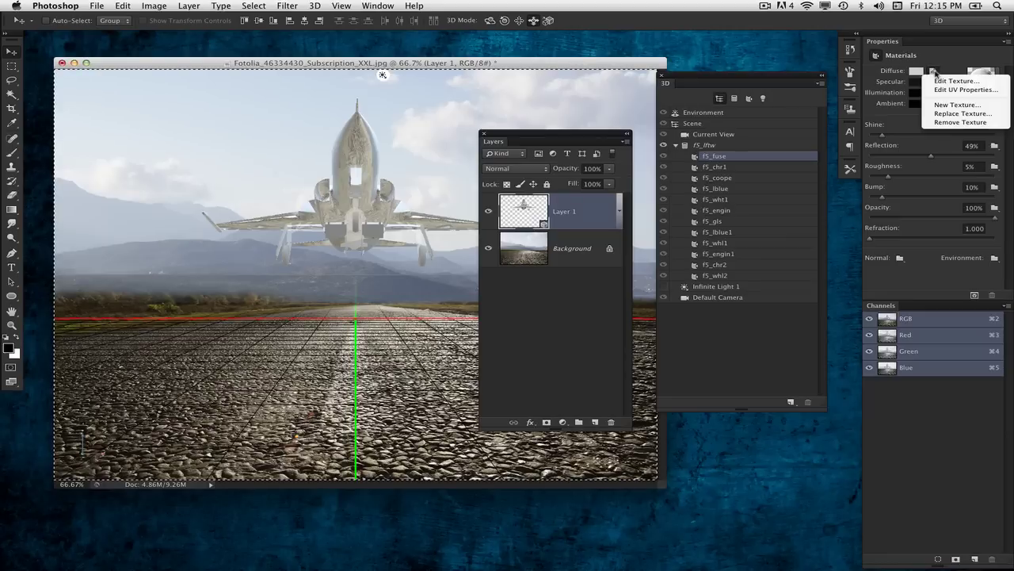
click(956, 81)
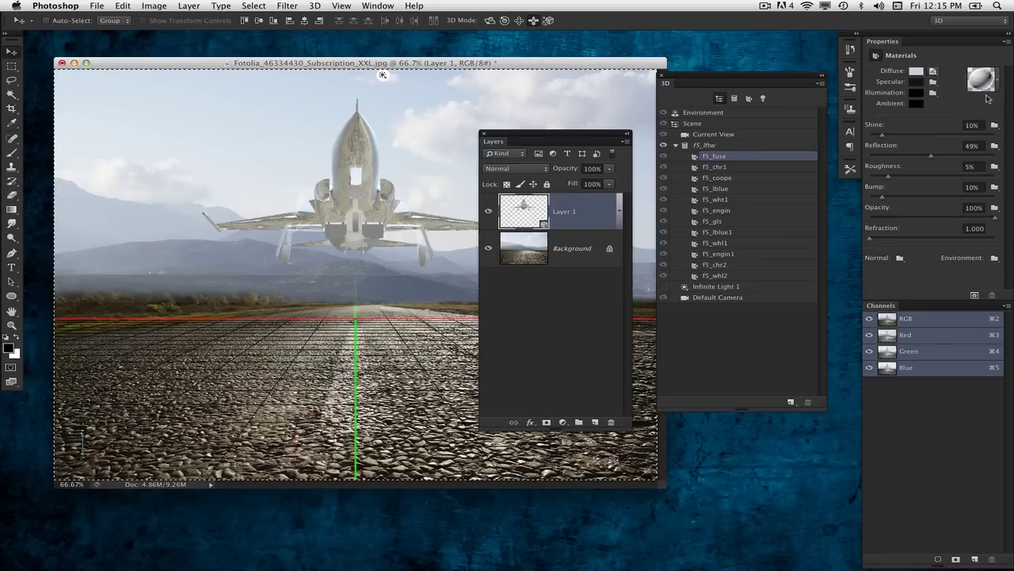
key(shift+F5)
key(Return)
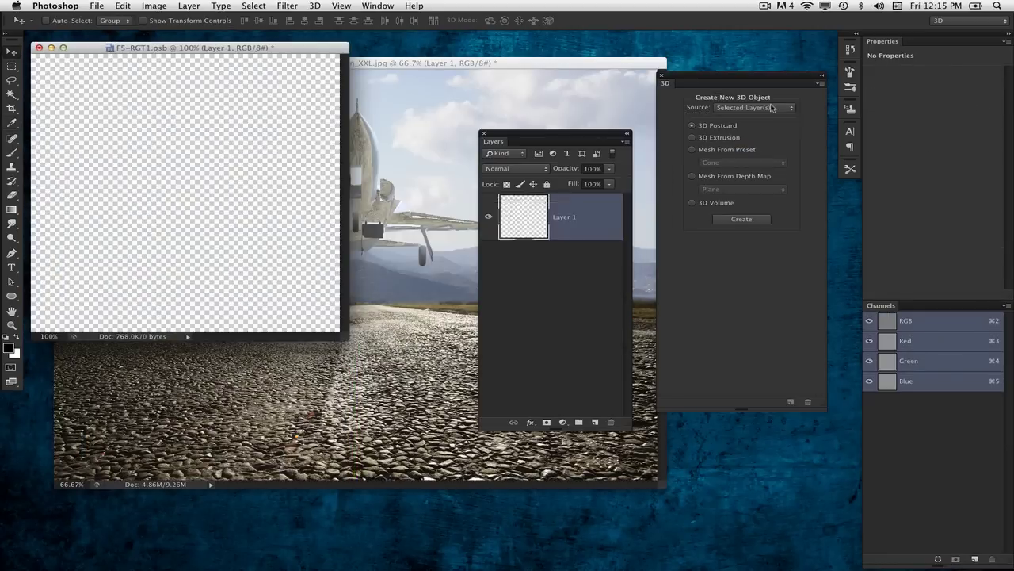
key(super+w)
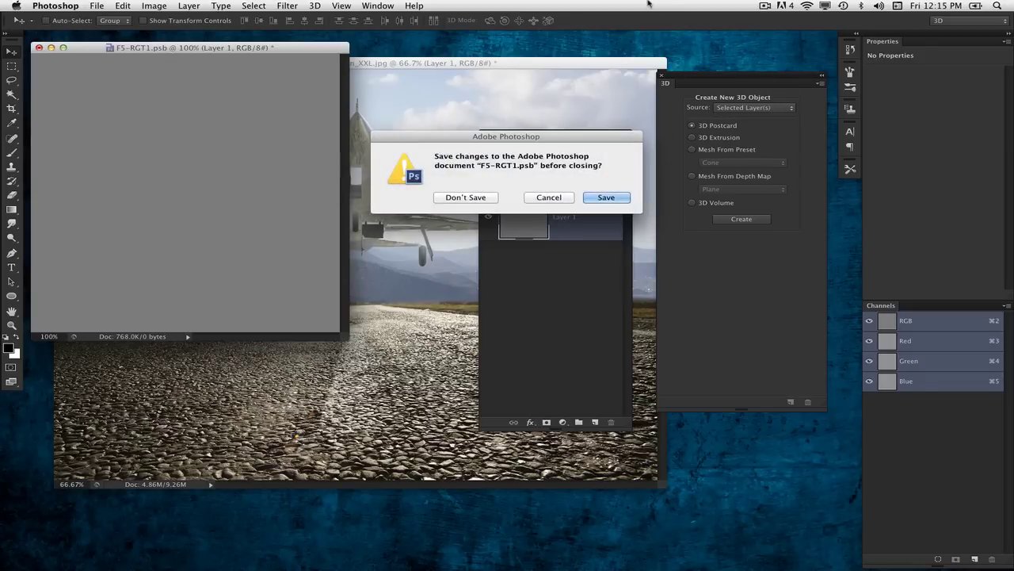
key(Return)
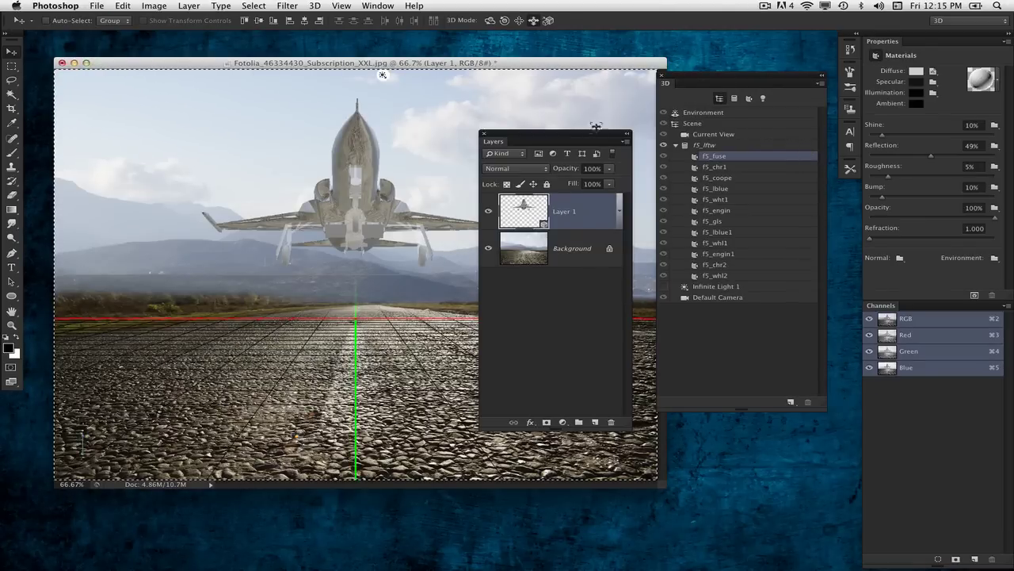
- Rotate the Environment's IBL image around the jet, then start and cancel a render
click(717, 114)
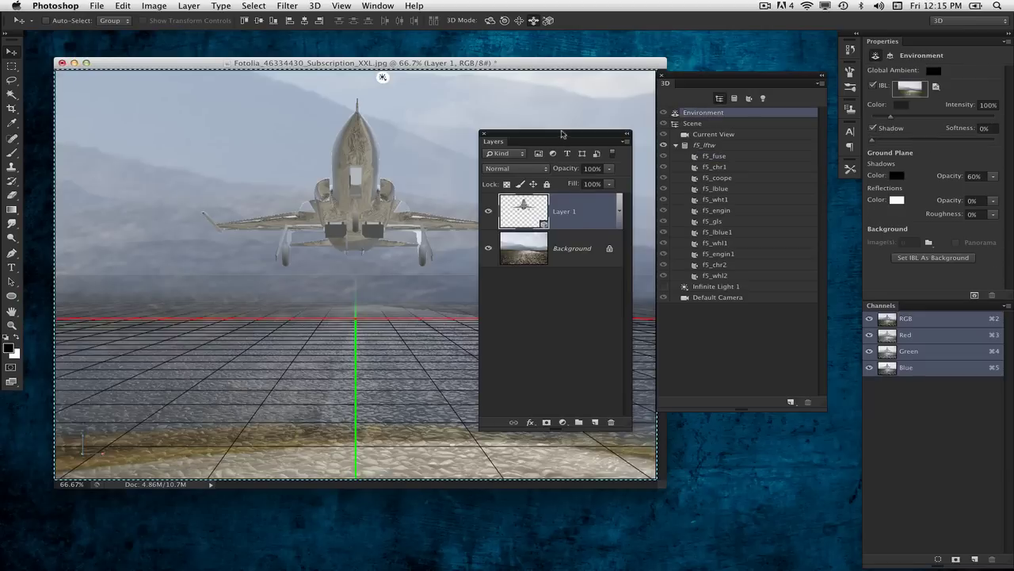
drag(562, 134, 709, 263)
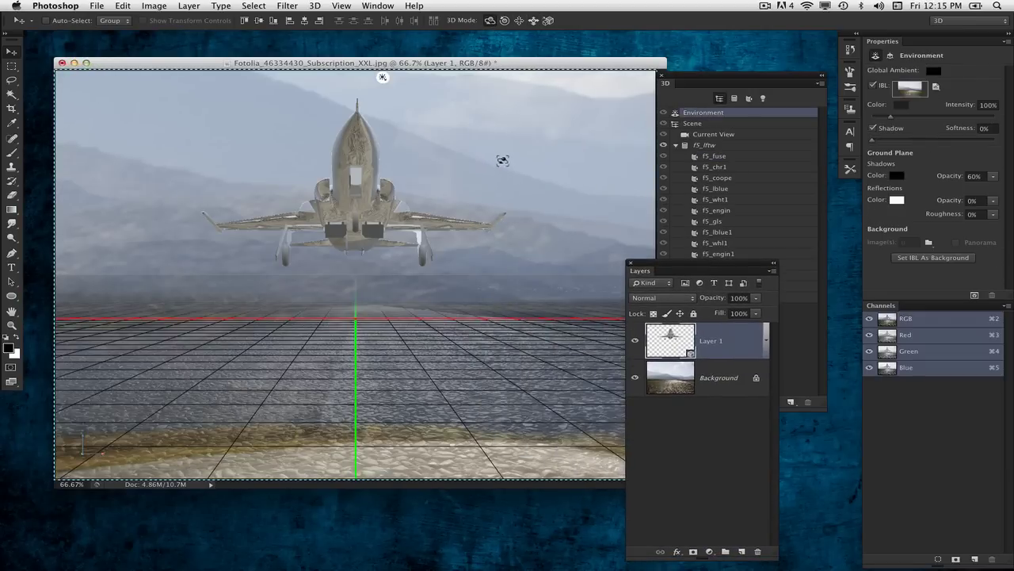
drag(499, 163, 463, 162)
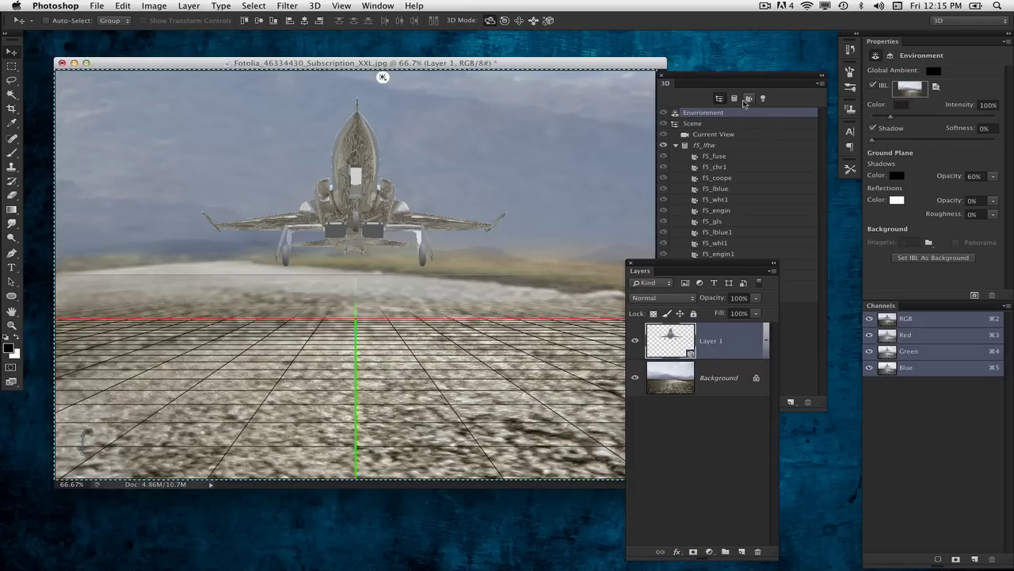
drag(697, 265, 812, 246)
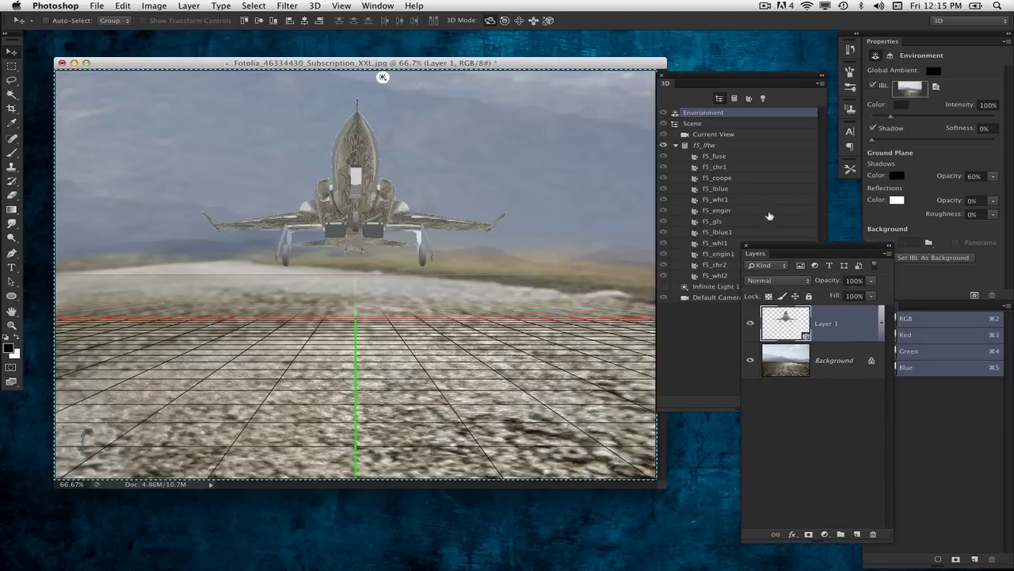
key(super+alt+shift+r)
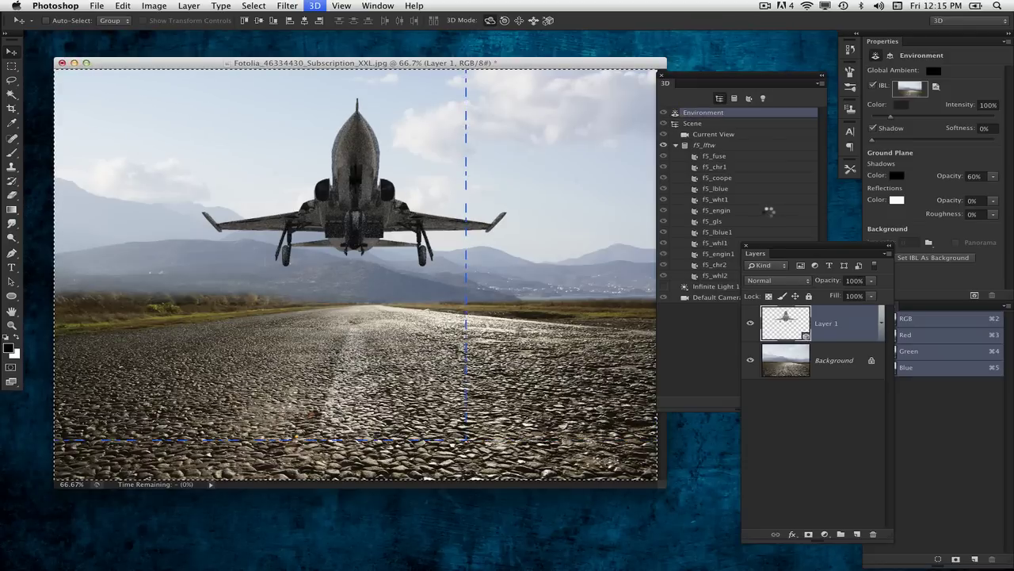
key(Escape)
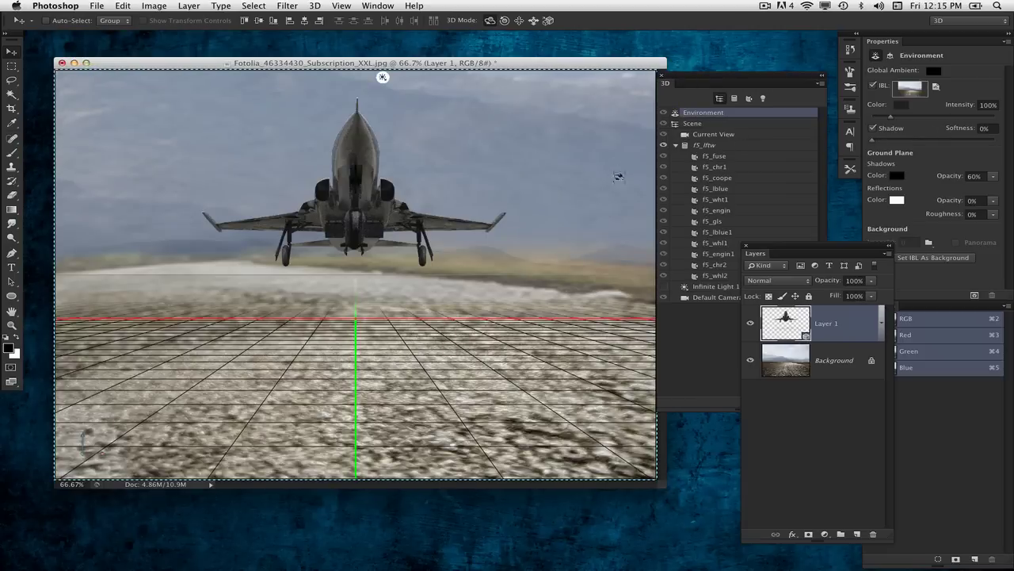
- Add a new point light to the jet scene from the lights view
click(763, 99)
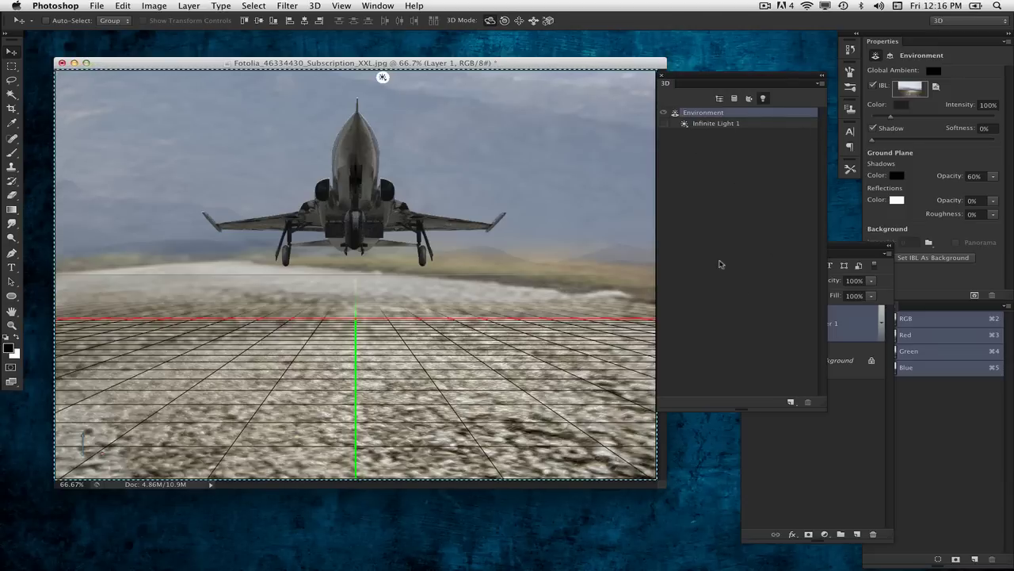
click(720, 99)
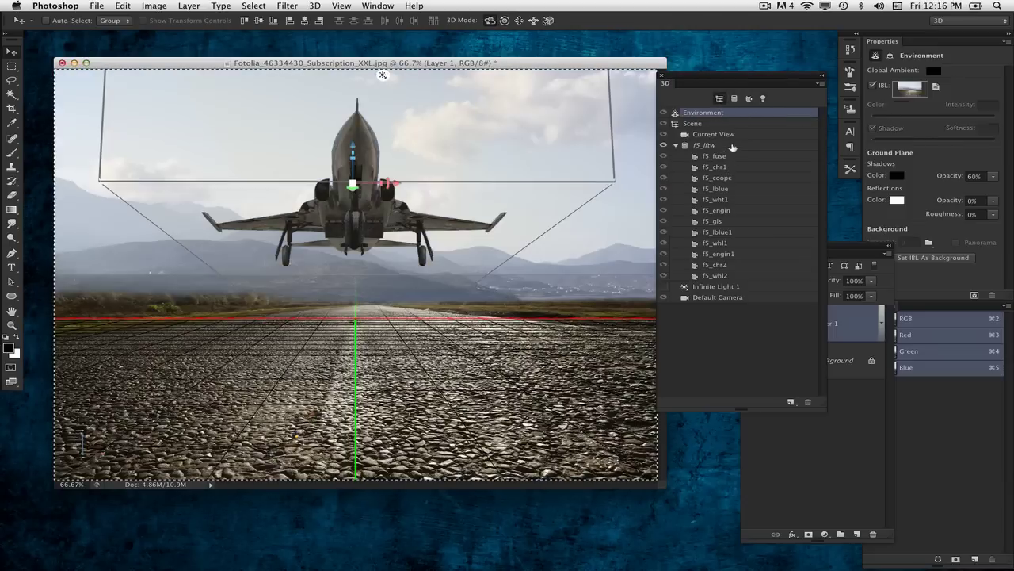
click(762, 98)
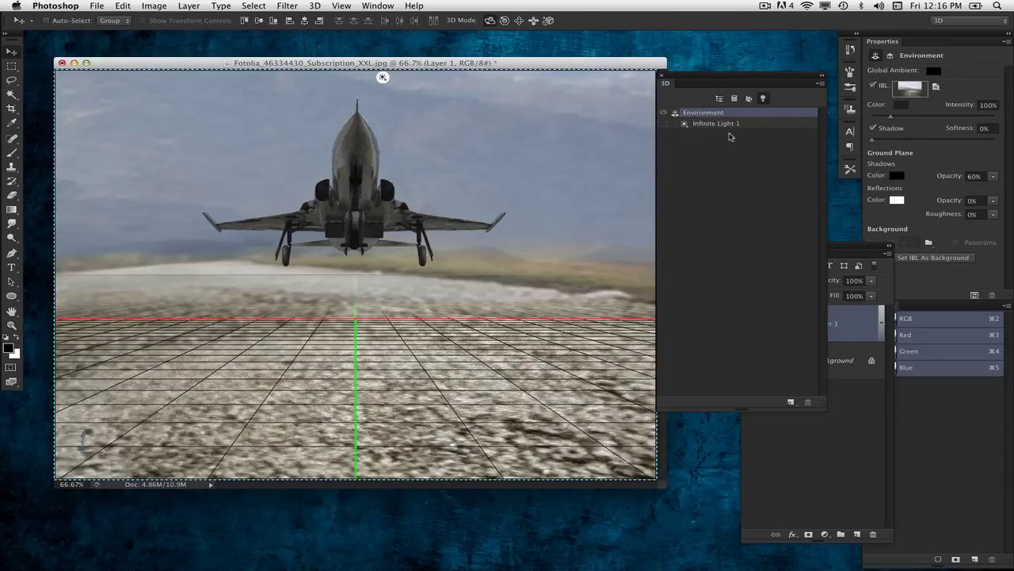
click(735, 125)
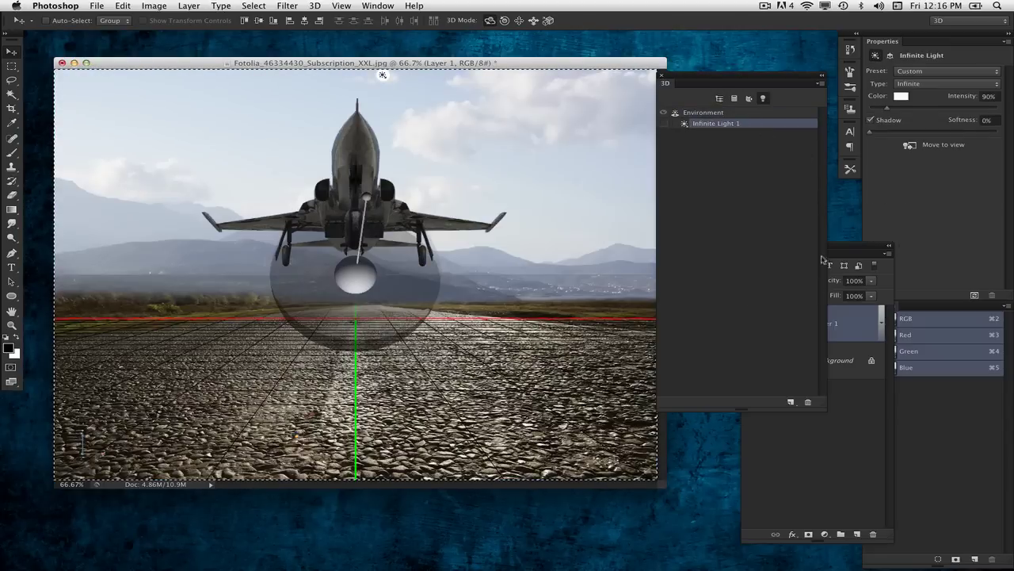
click(791, 403)
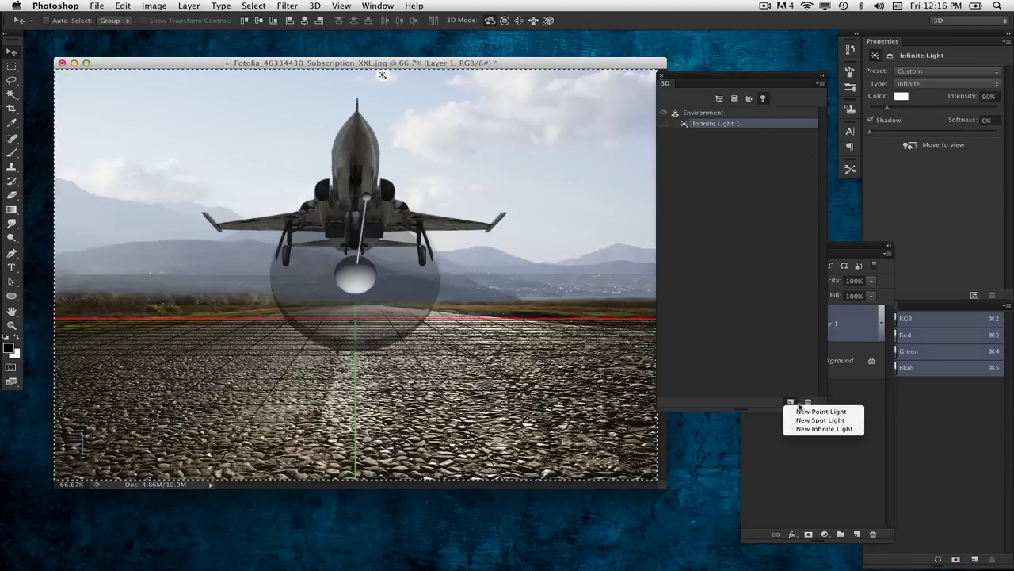
click(840, 413)
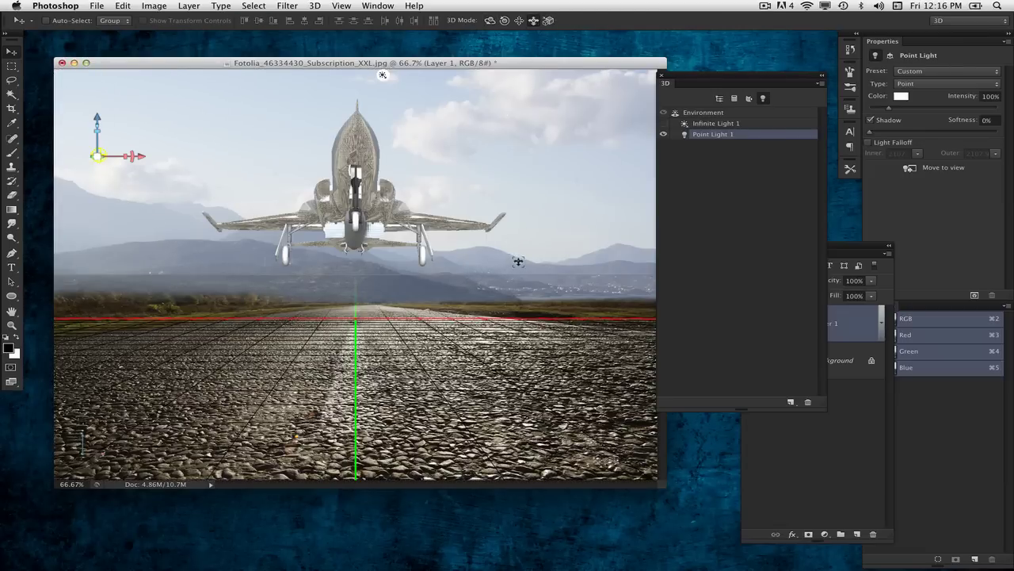
- Slide Point Light 1 up above the plane and render a lighting preview
drag(525, 257, 503, 230)
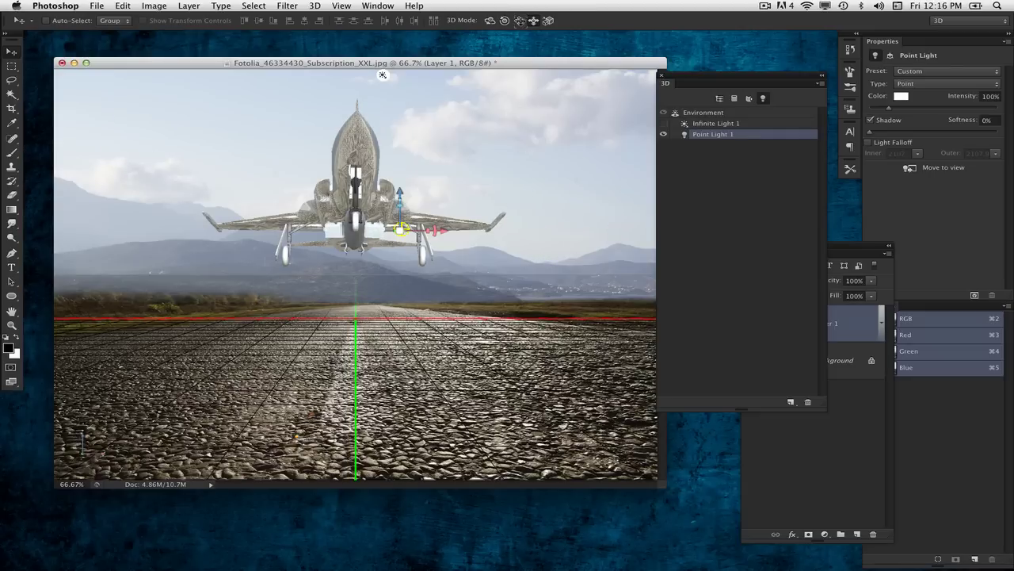
click(533, 20)
drag(442, 243, 466, 146)
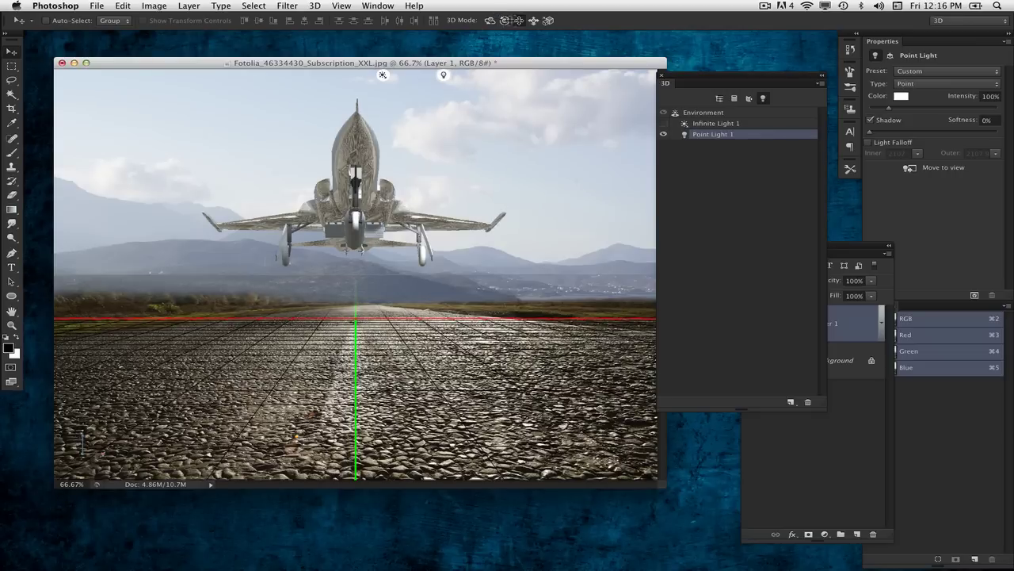
click(534, 20)
drag(560, 184, 547, 86)
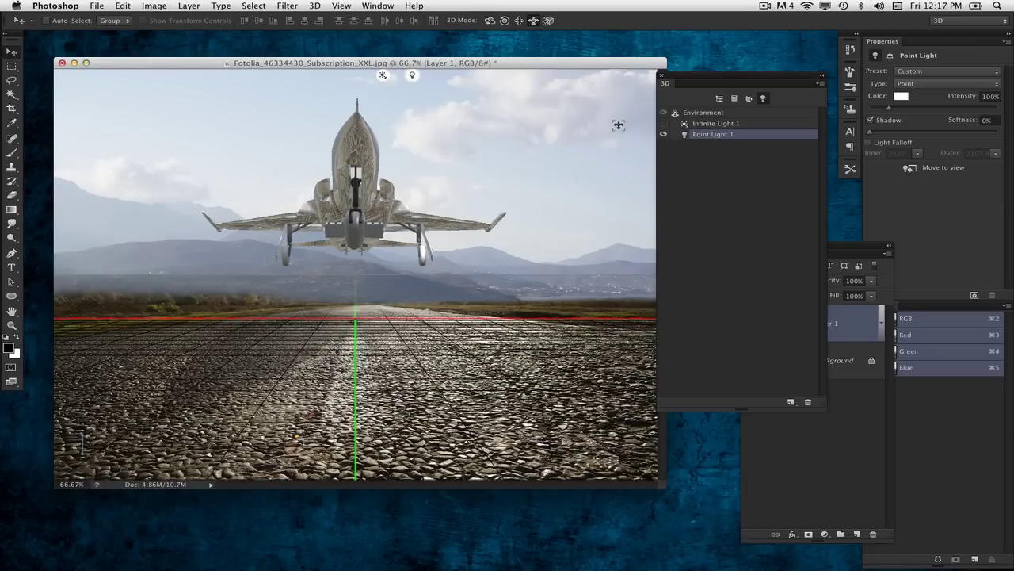
key(alt+shift+super+r)
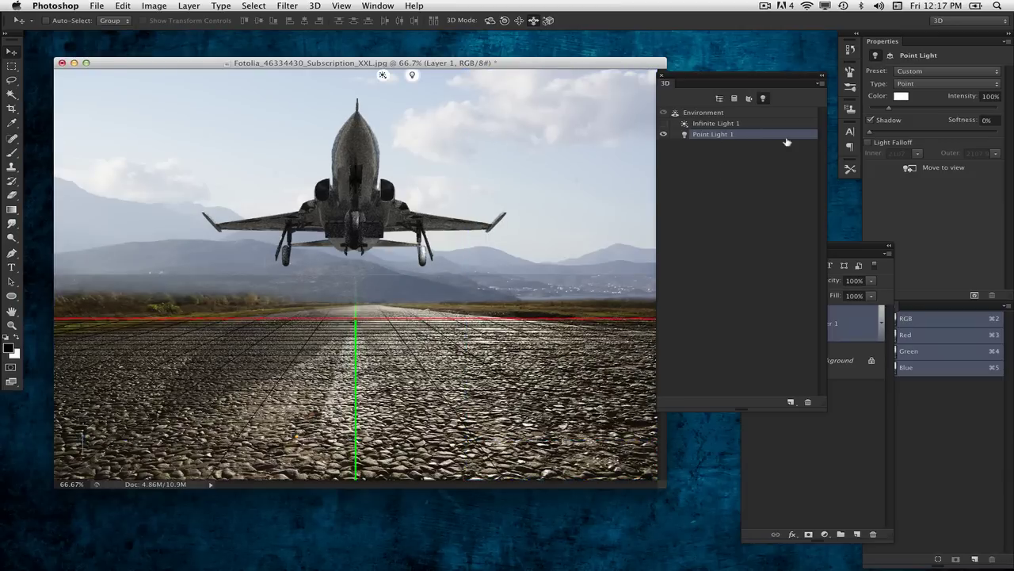
- Set the Environment IBL intensity to 201%, test-render, and move the 3D panel to reveal Layers
click(703, 113)
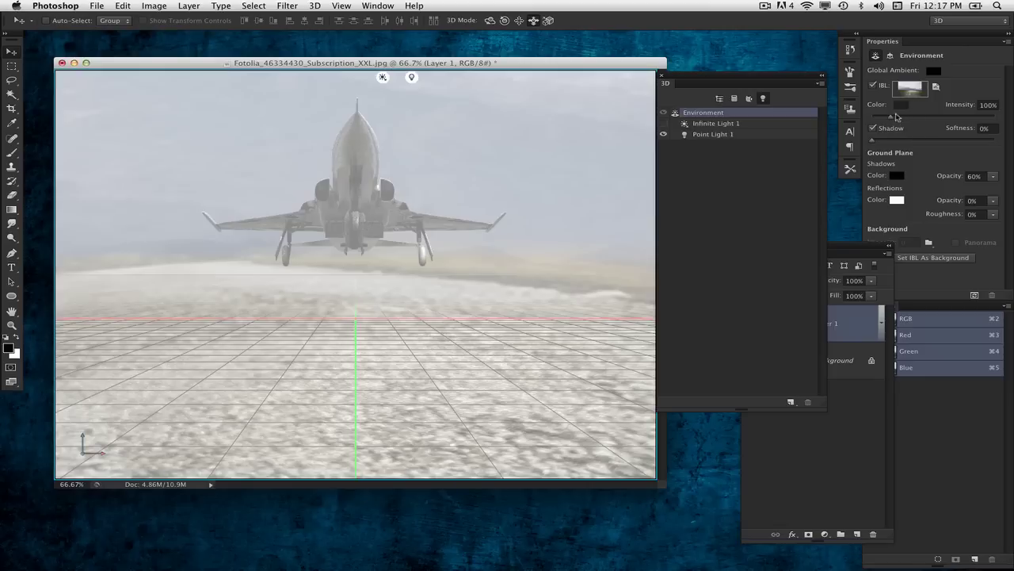
drag(896, 116, 908, 117)
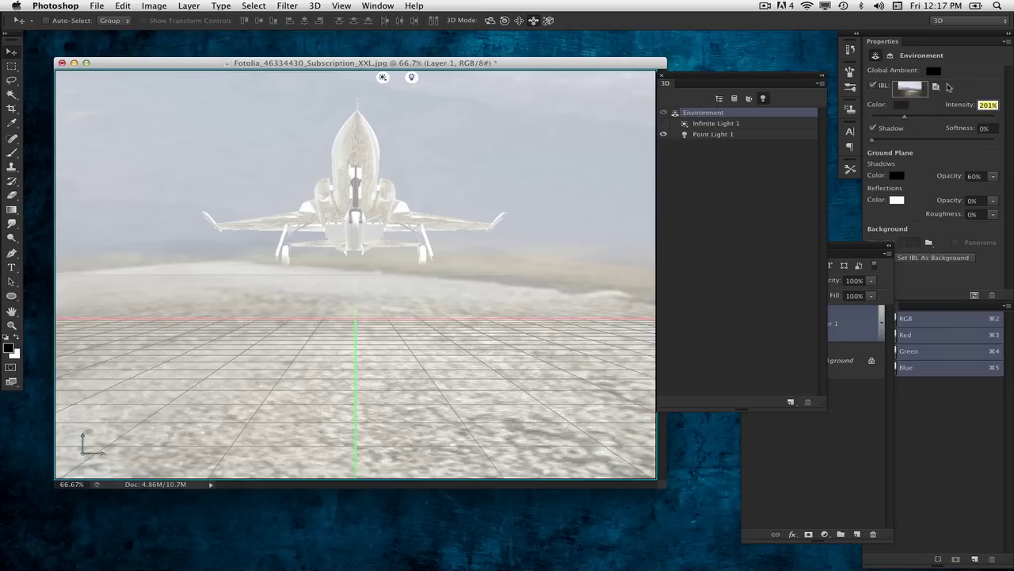
key(alt+shift+super+r)
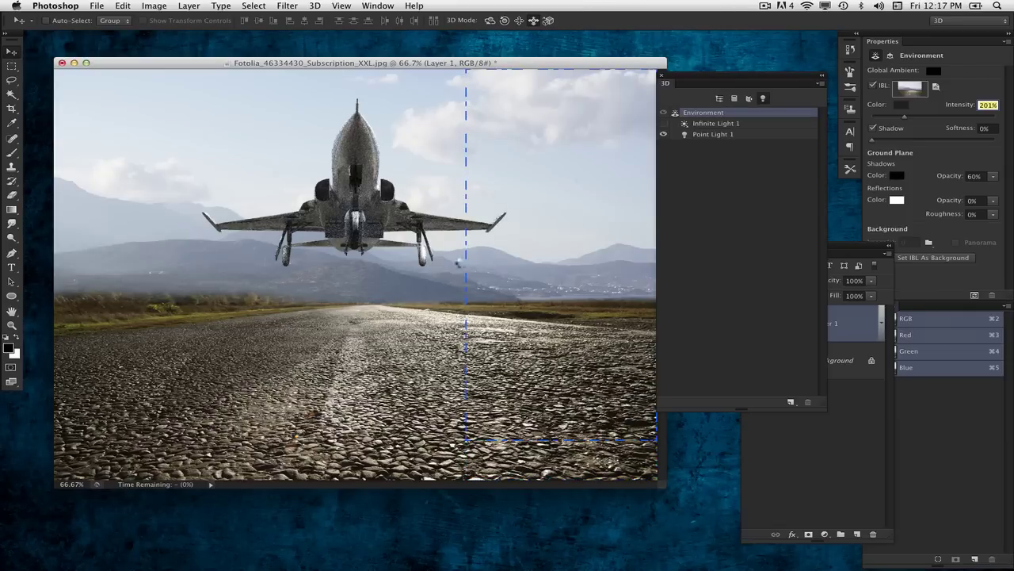
click(421, 260)
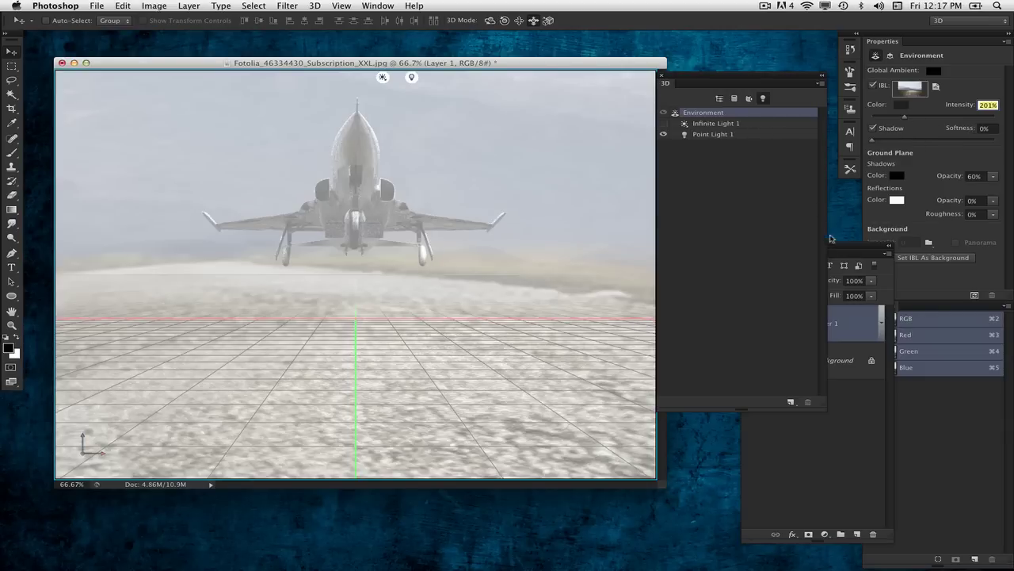
drag(746, 80, 665, 99)
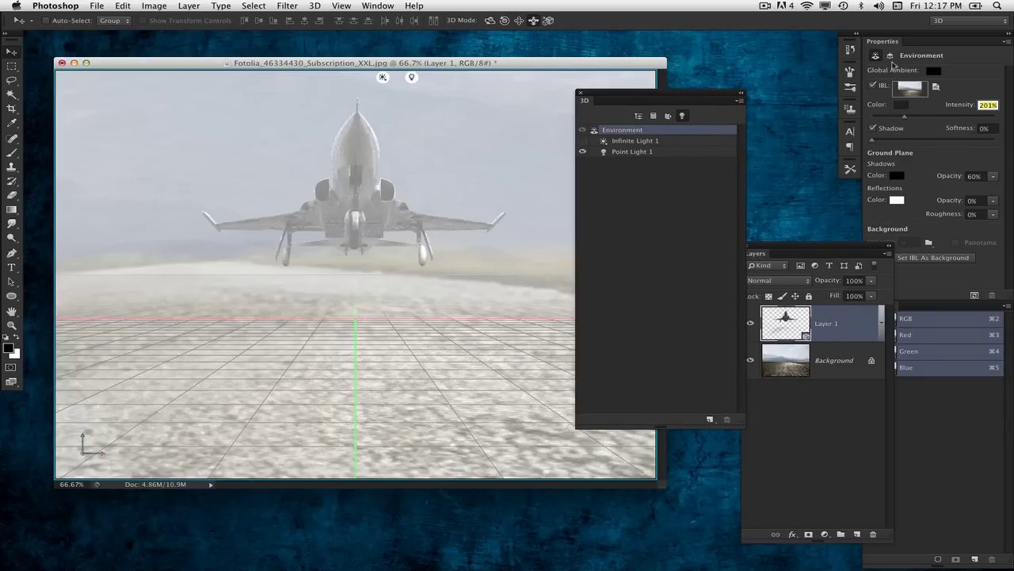
- Raise the f5_fuse material's Reflection from 49% to 79% and stop the render
click(638, 116)
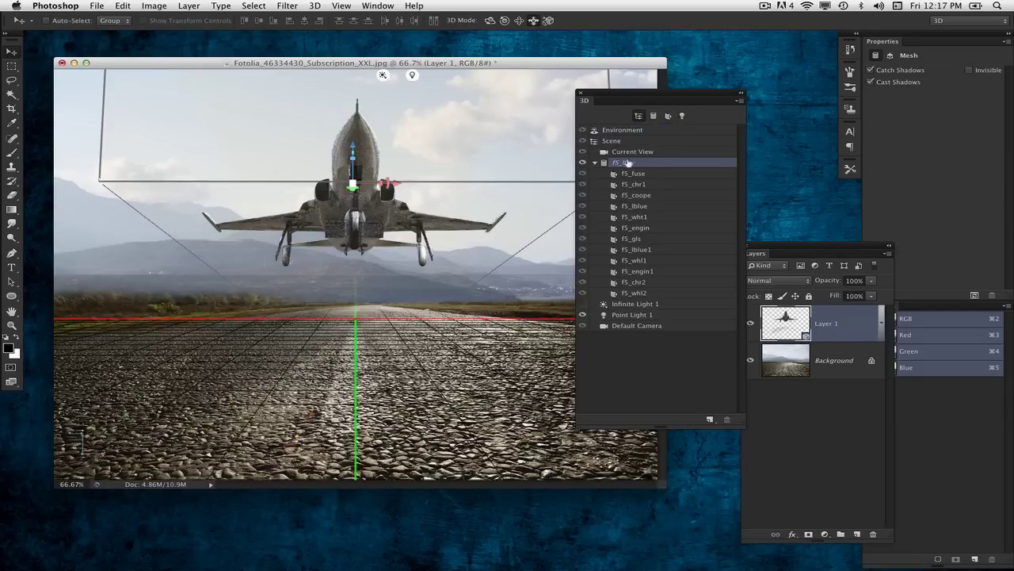
click(626, 172)
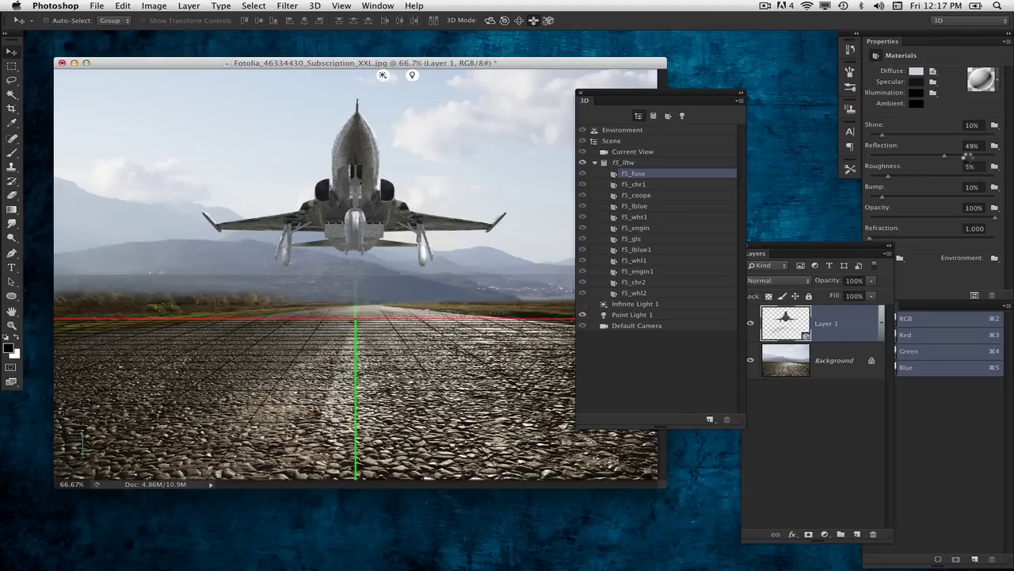
drag(965, 157, 970, 156)
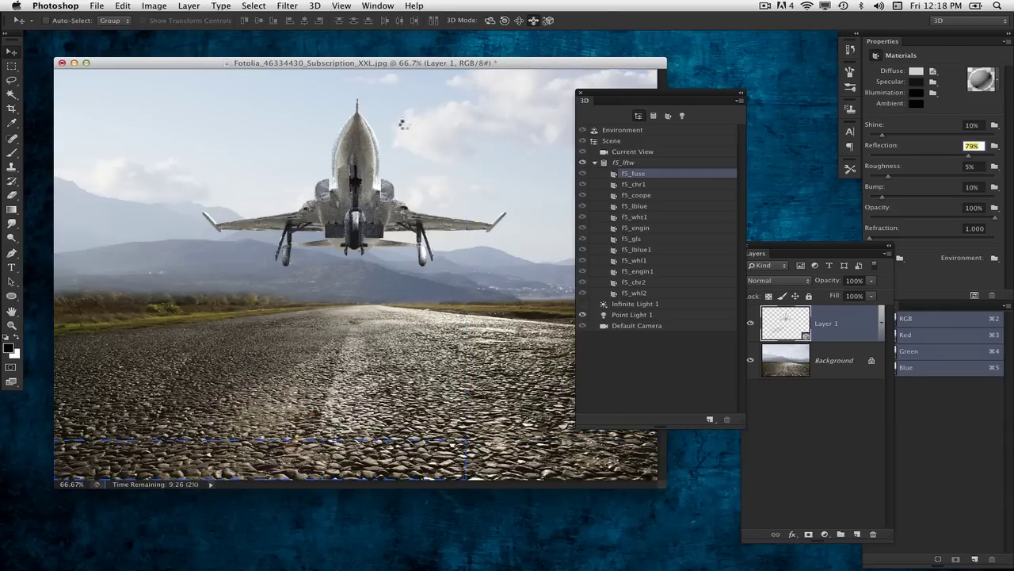
click(453, 303)
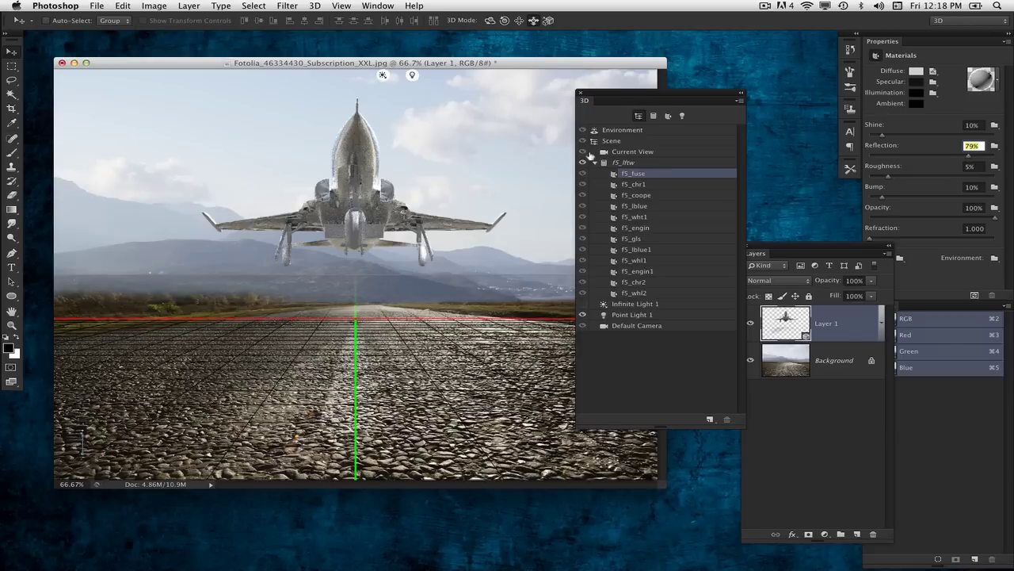
- Zoom to 50%, rearrange the panels, and duplicate the Background road layer as Background copy
click(827, 364)
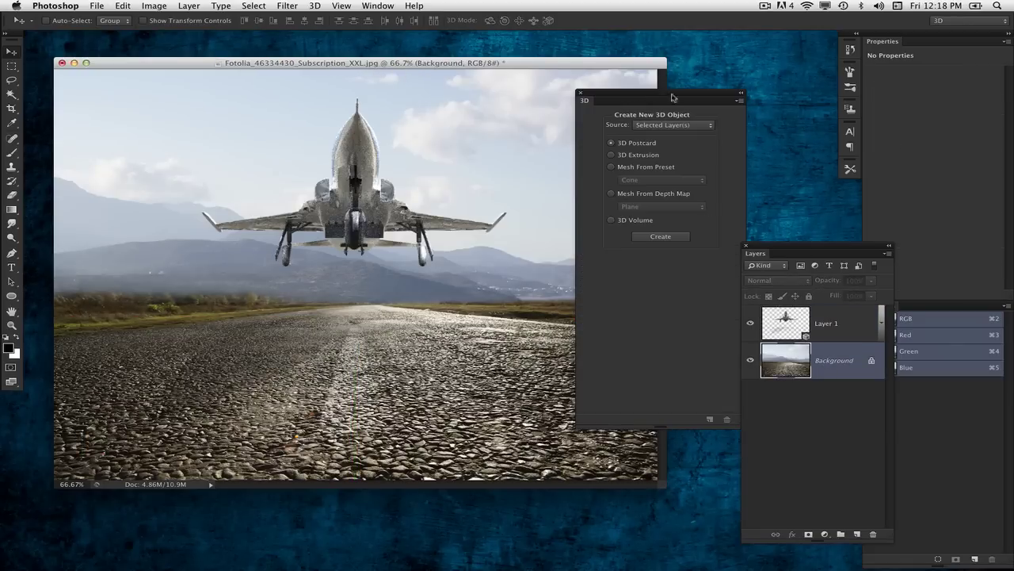
drag(672, 96, 497, 366)
key(super+minus)
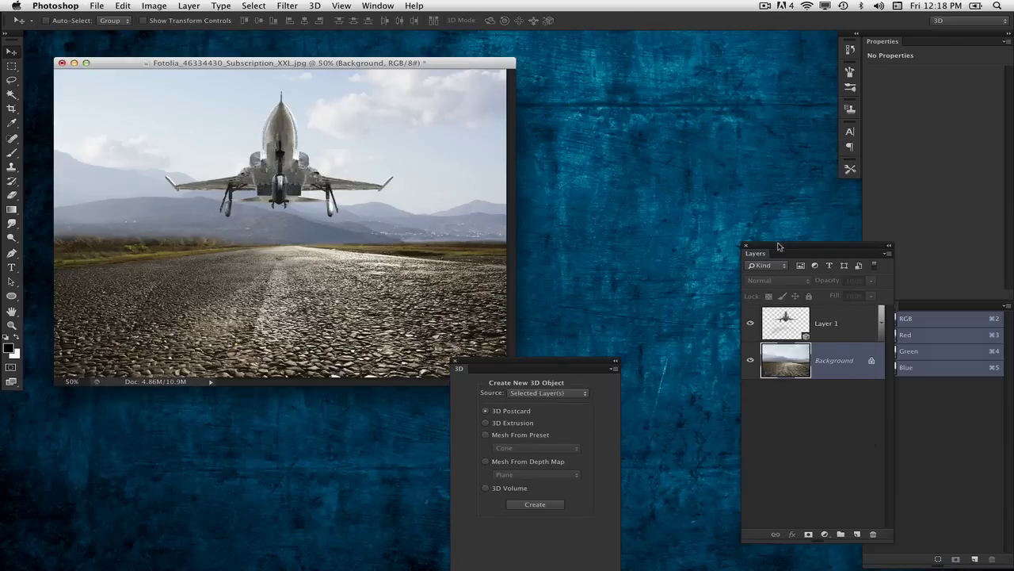
drag(779, 246, 614, 83)
key(super+j)
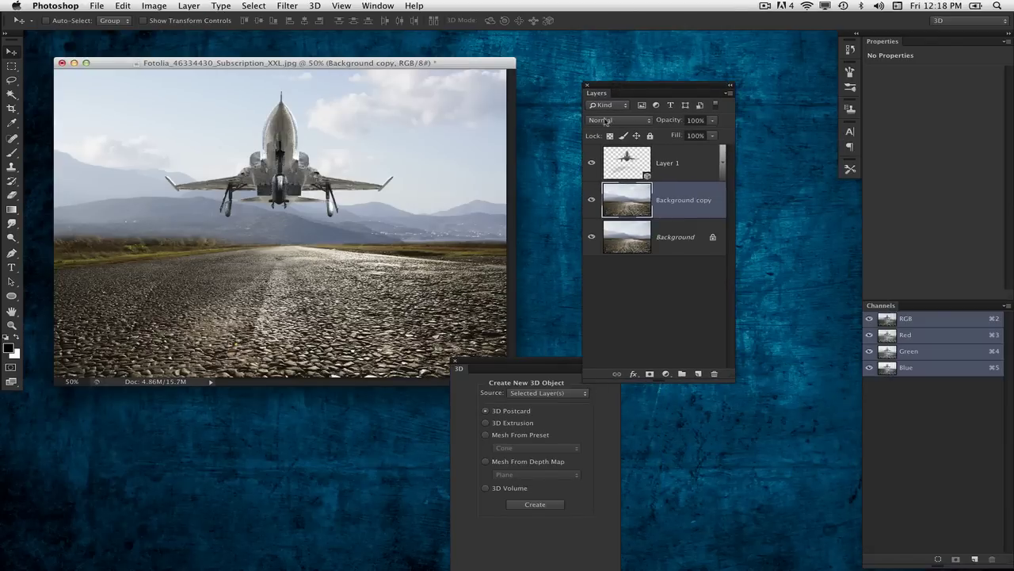
- Apply Radial Blur to Background copy with Amount 25, Zoom method and Good quality
click(288, 5)
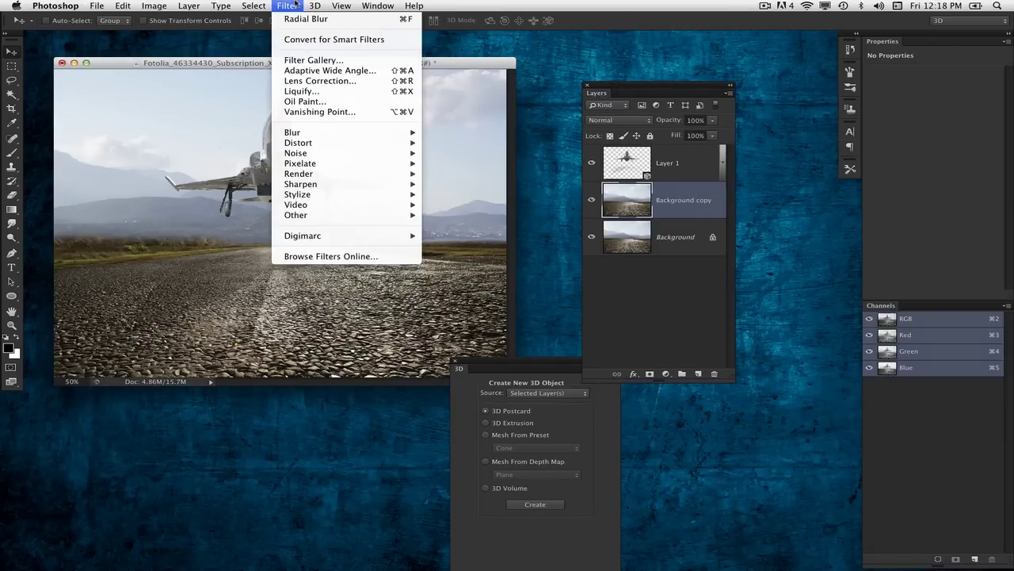
mouse_move(333, 134)
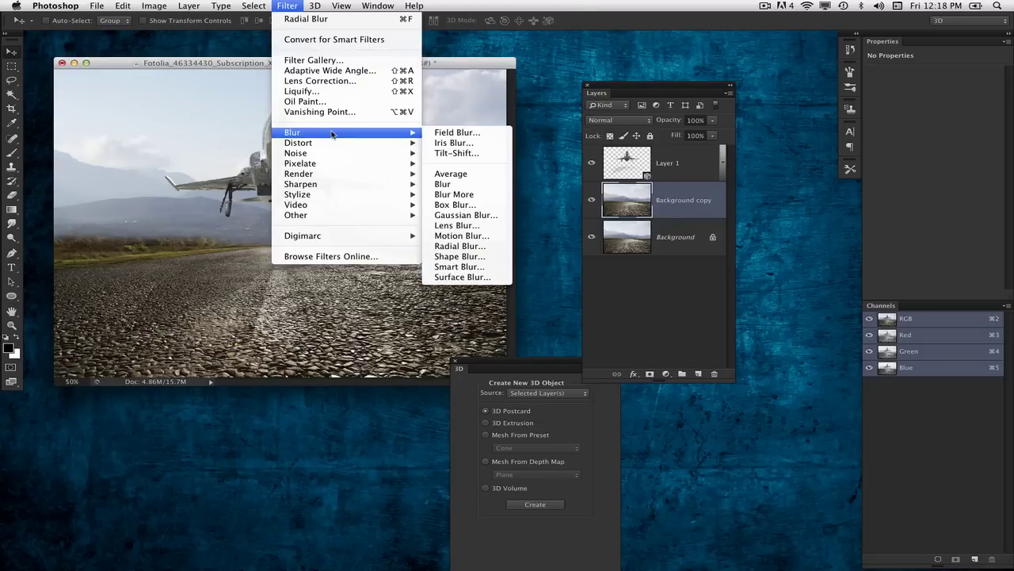
click(480, 247)
drag(527, 150, 573, 122)
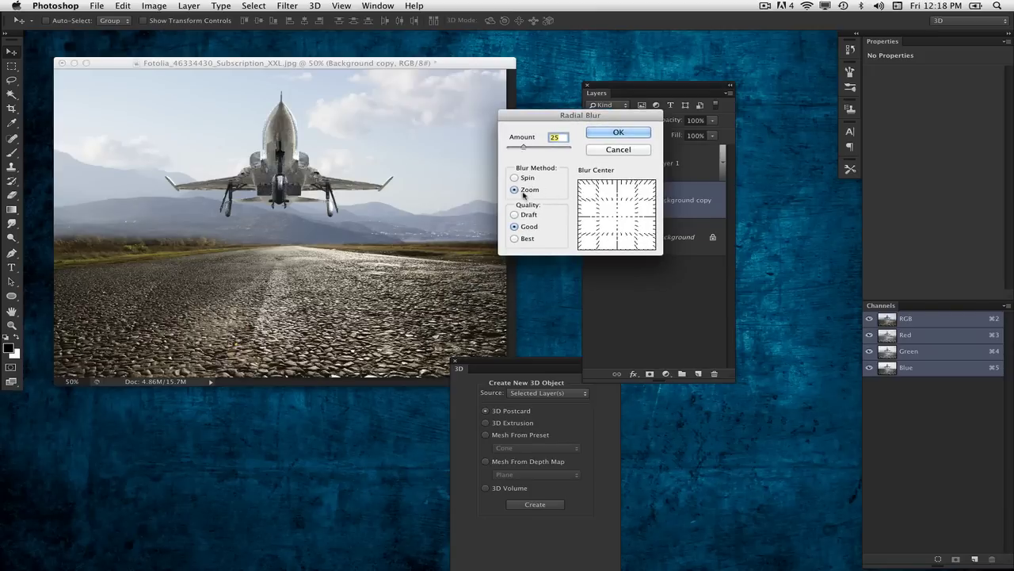
drag(547, 120, 525, 124)
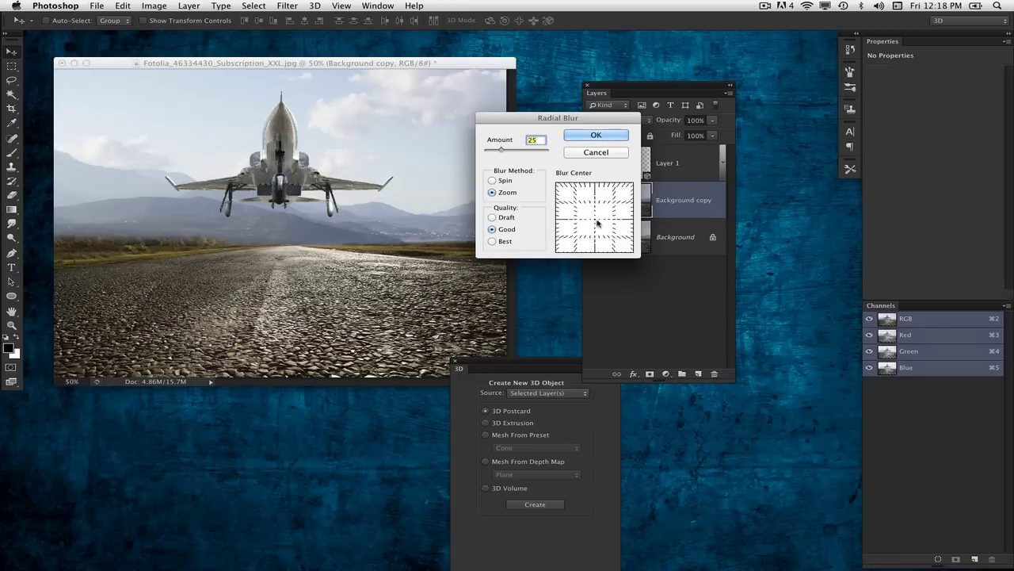
click(594, 137)
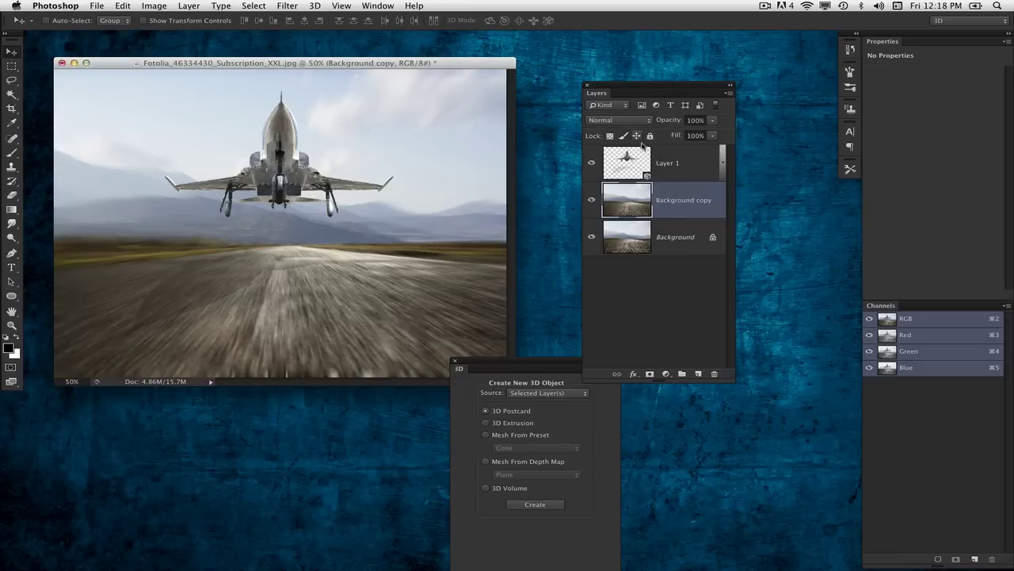
- Reselect the jet's 3D Layer 1 and trigger a 3D render
click(654, 170)
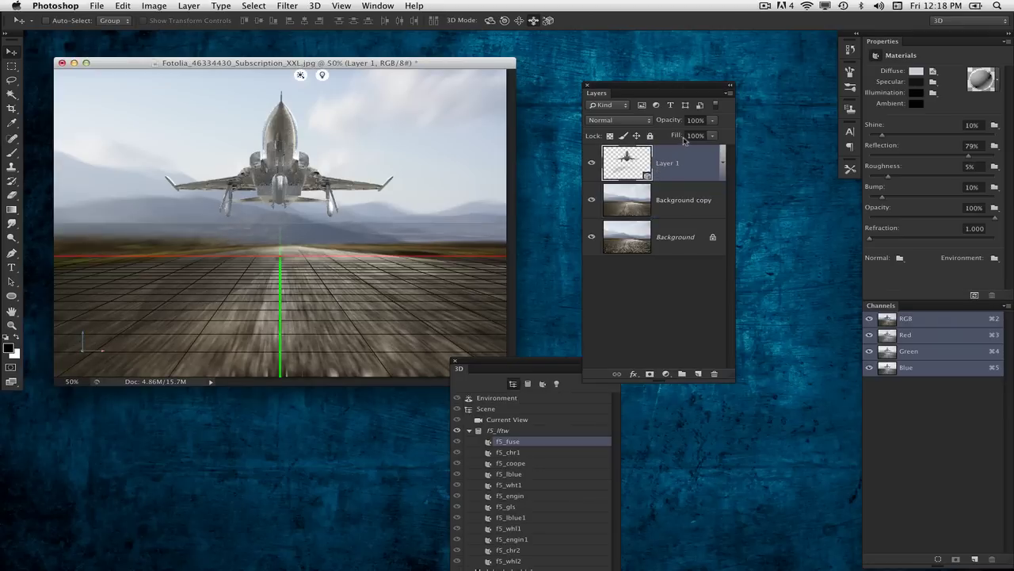
key(super+alt+shift+r)
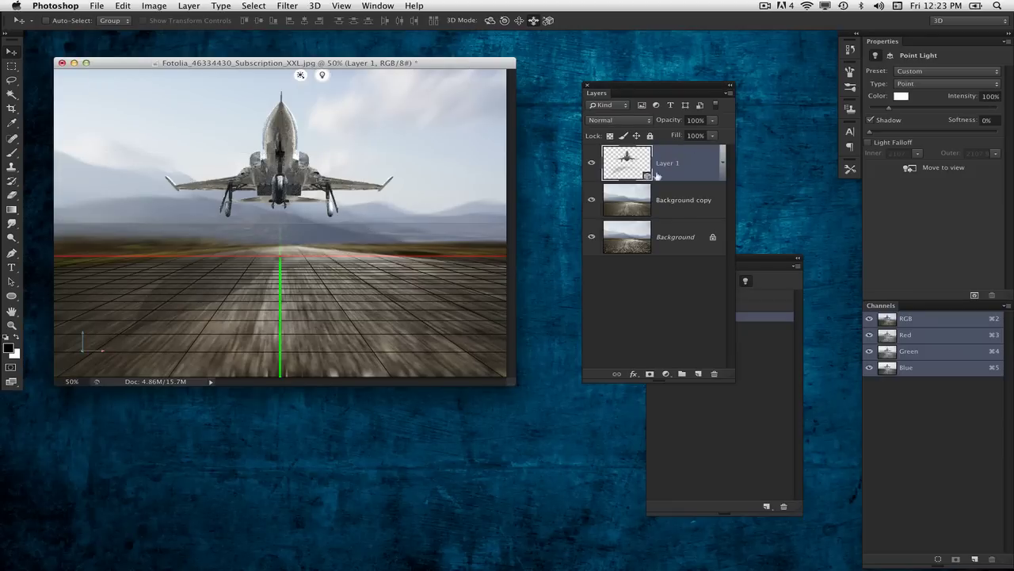
- Move Point Light 1 higher above the jet in the zoomed-out 3D scene, then zoom back in
click(779, 258)
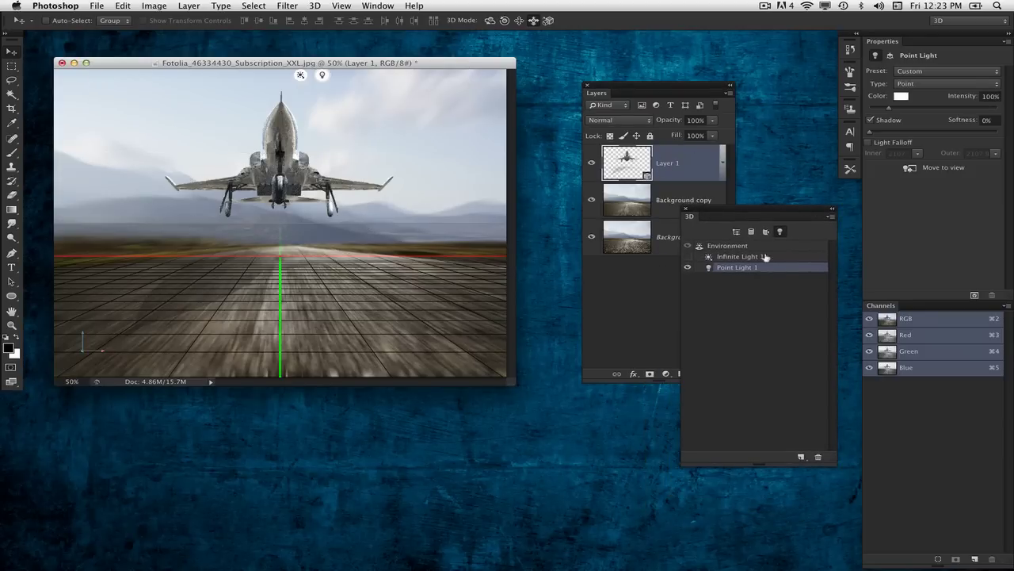
drag(735, 219, 718, 170)
key(super+minus)
key(super+minus)
key(super+minus)
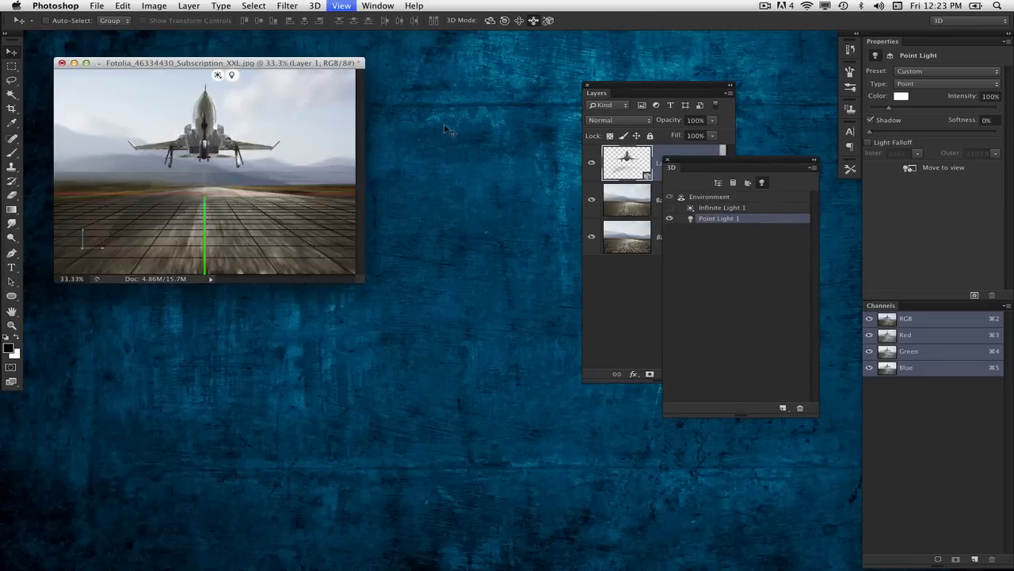
drag(213, 179, 618, 466)
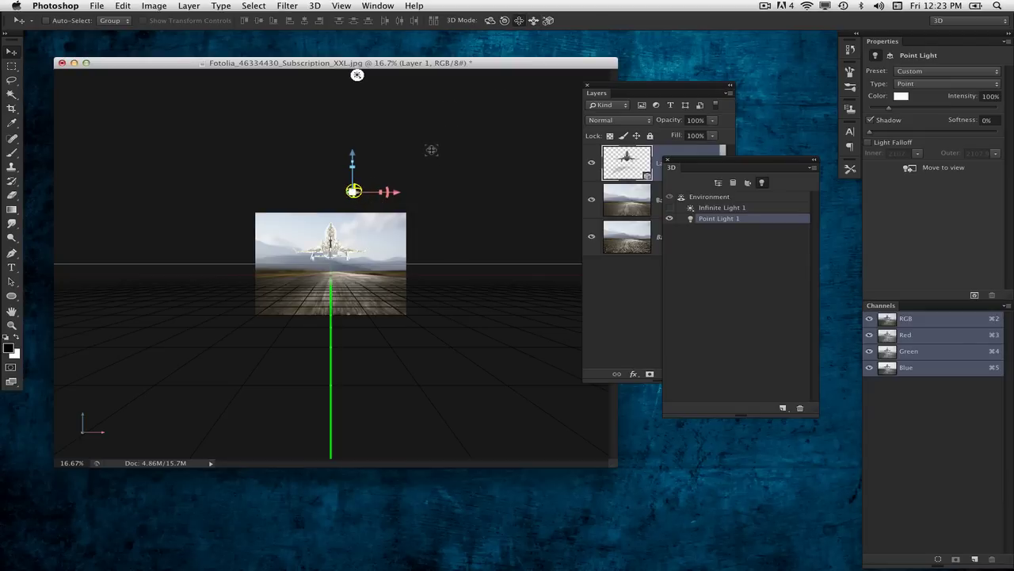
drag(430, 151, 450, 115)
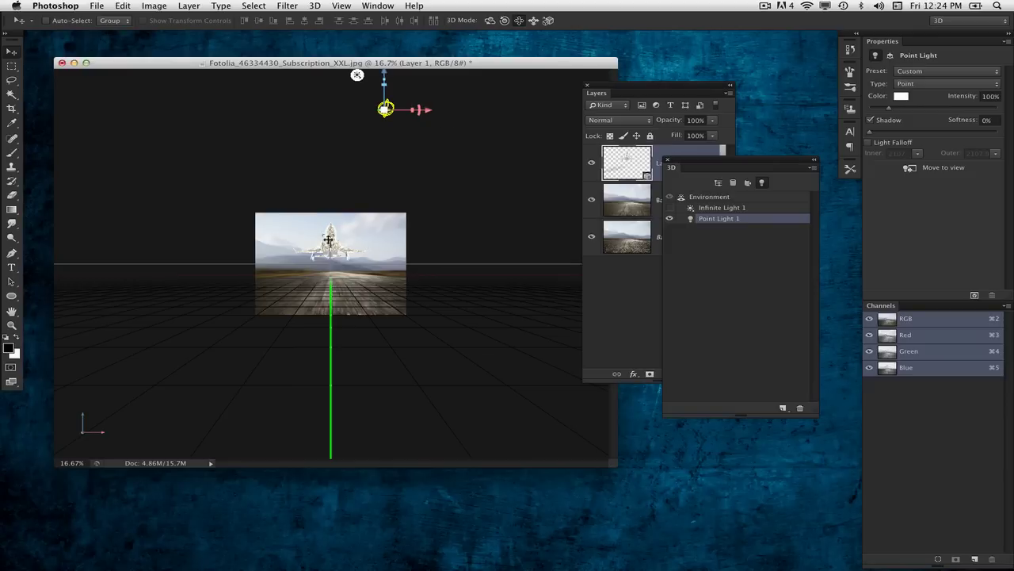
key(super+equal)
key(super+equal)
key(super+equal)
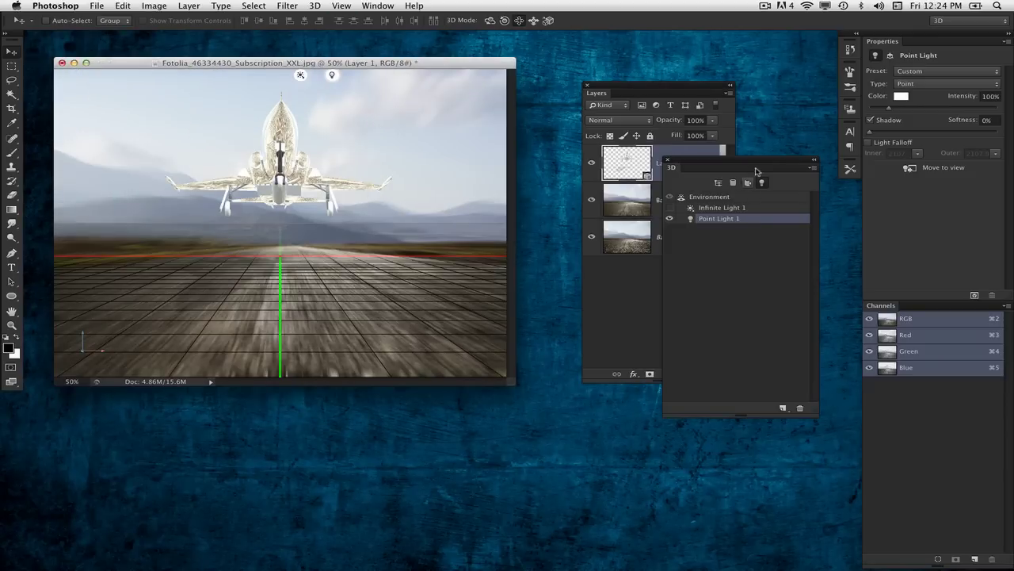
- Set Point Light 1's shadow softness to 15% and start a 3D render
drag(745, 167, 748, 112)
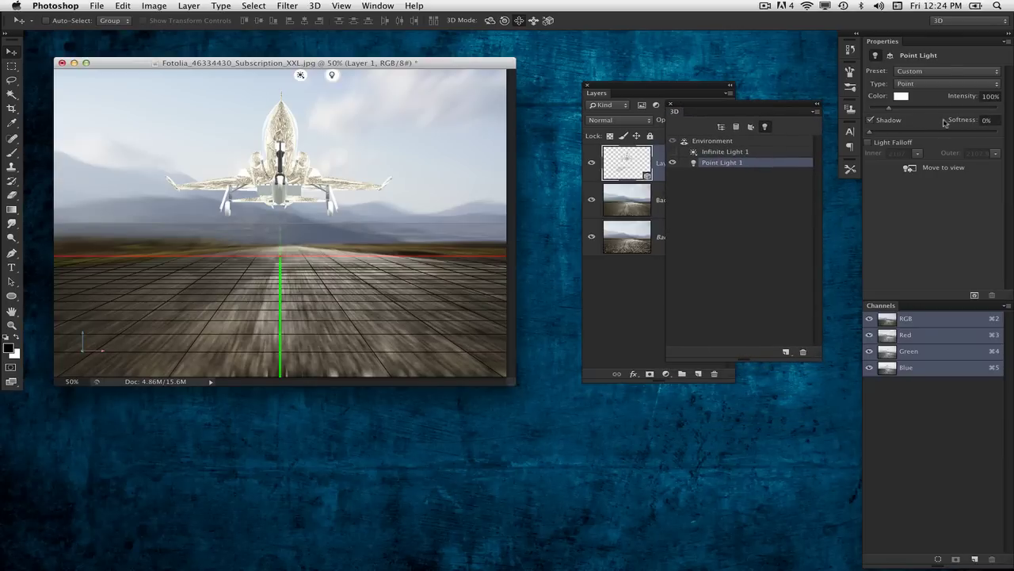
click(988, 120)
text(1)
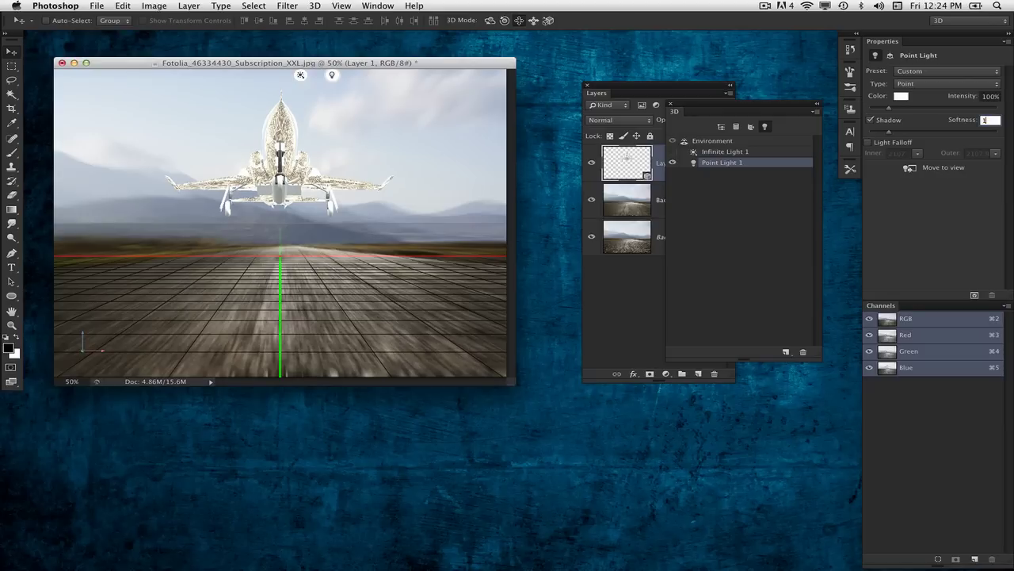
text(5)
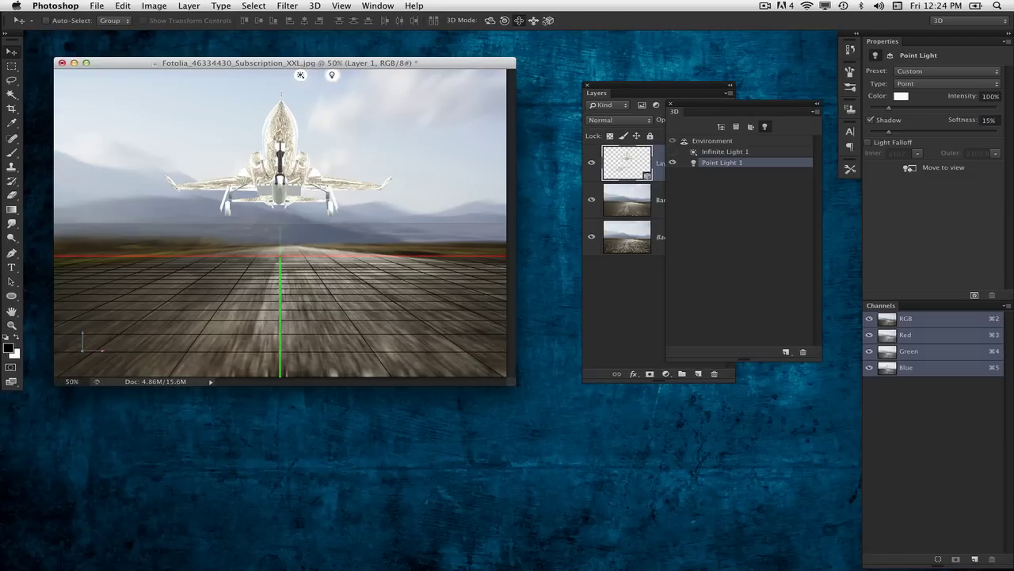
key(alt+shift+super+r)
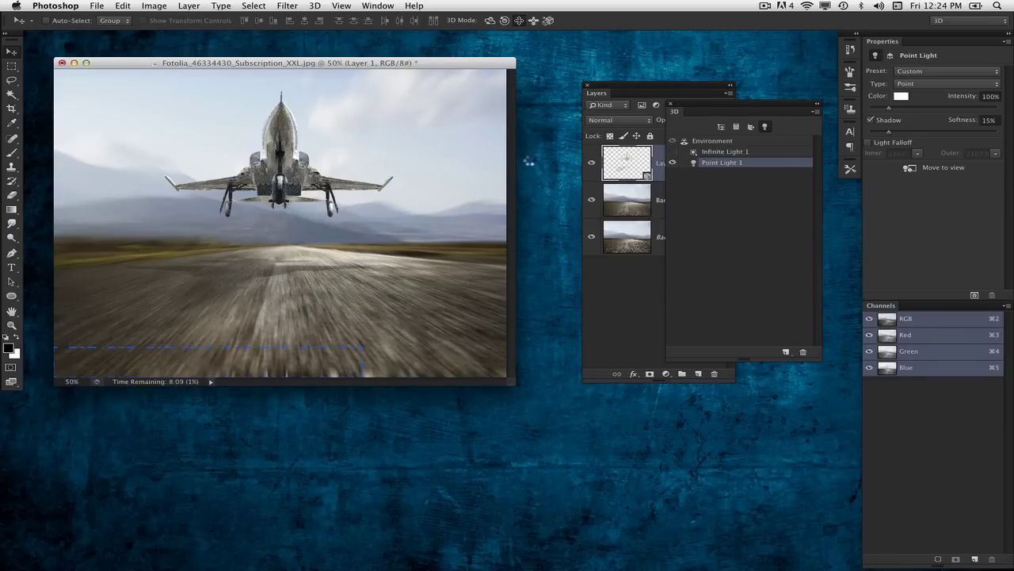
- Stop the render and duplicate Layer 1 twice into Layer 1 copy and Layer 1 copy 2
click(604, 150)
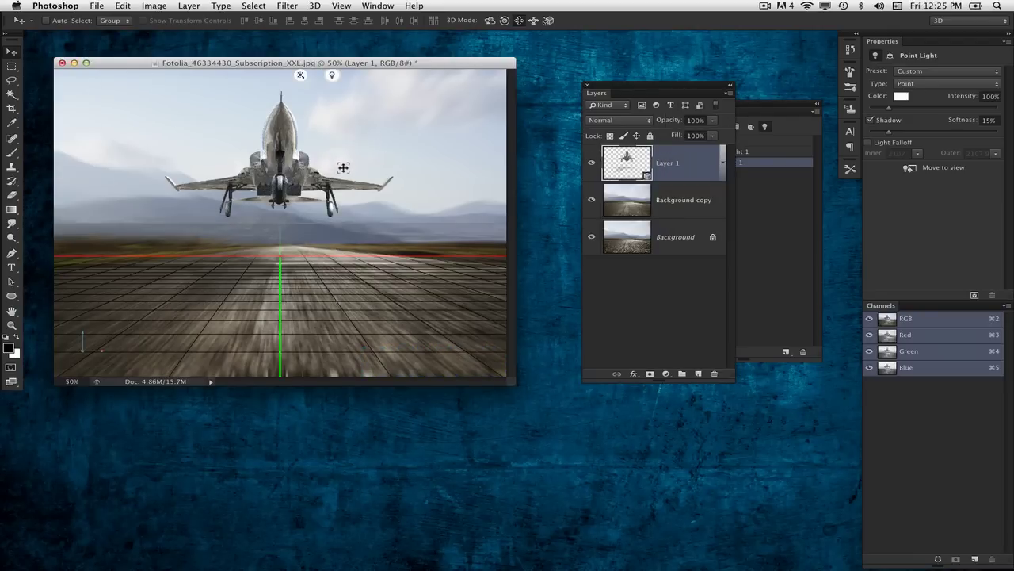
drag(337, 65, 346, 62)
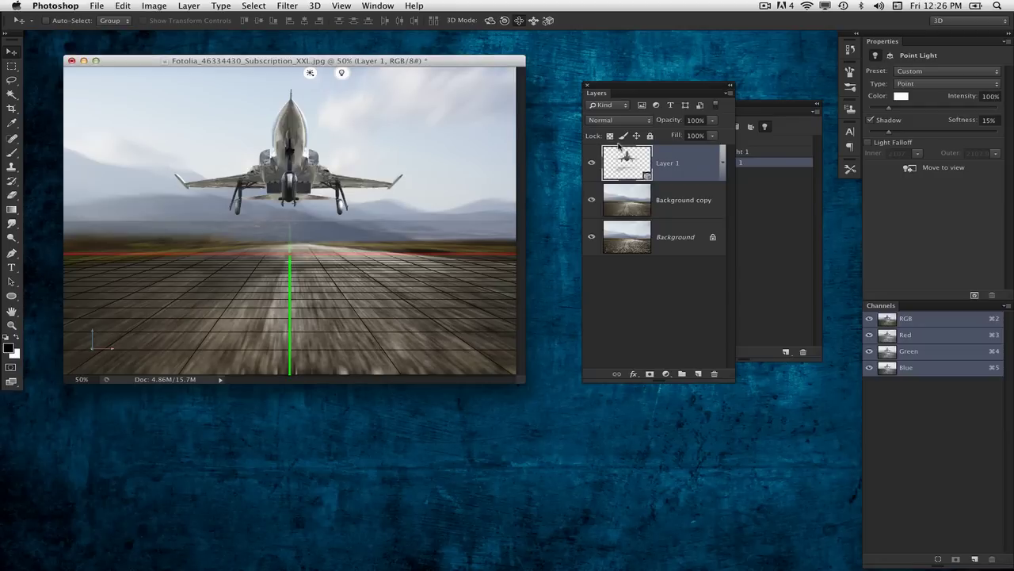
key(super+j)
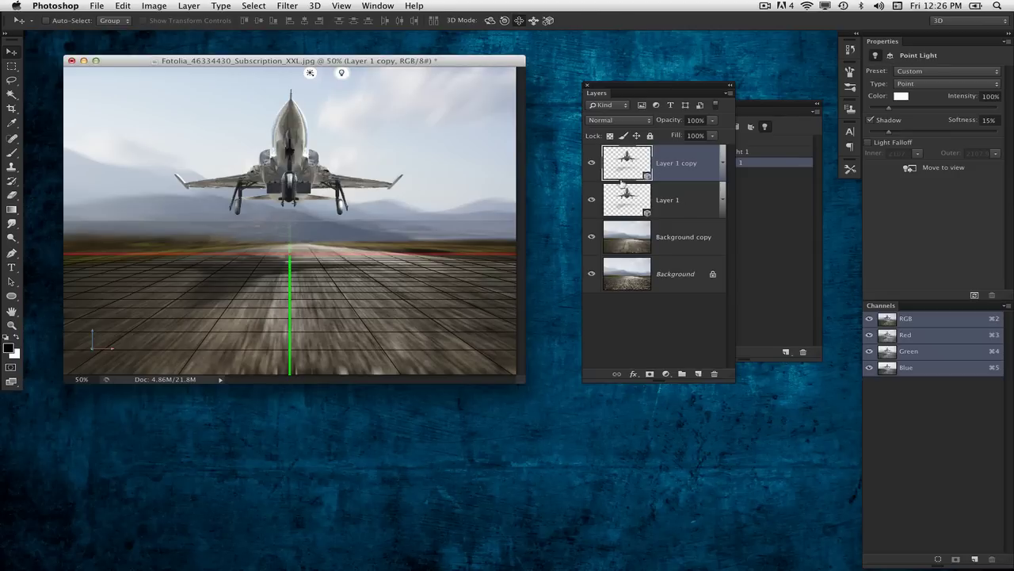
key(super+j)
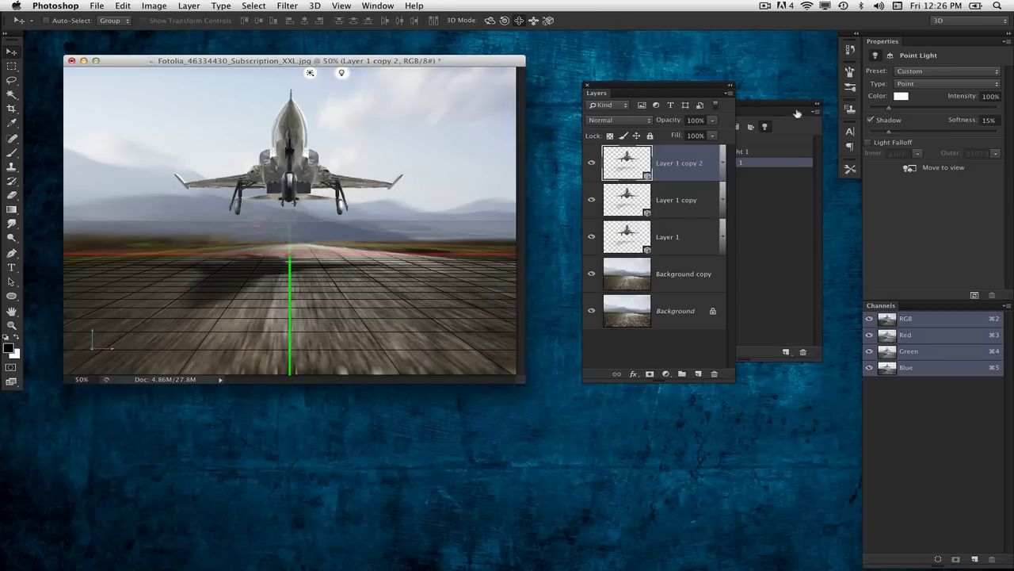
- Rasterize the 3D layer Layer 1 copy 2 into an ordinary pixel layer
right_click(682, 171)
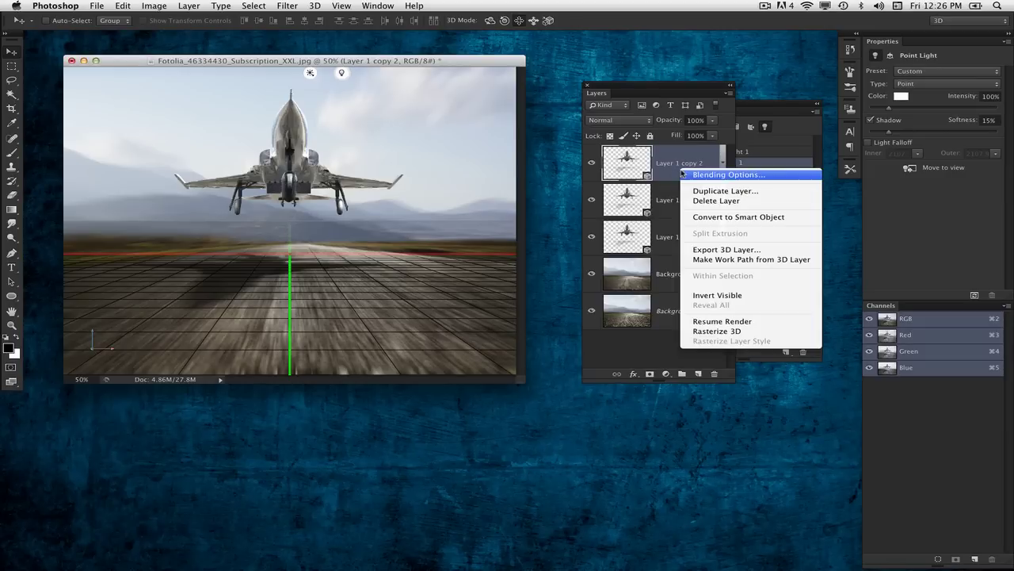
click(614, 165)
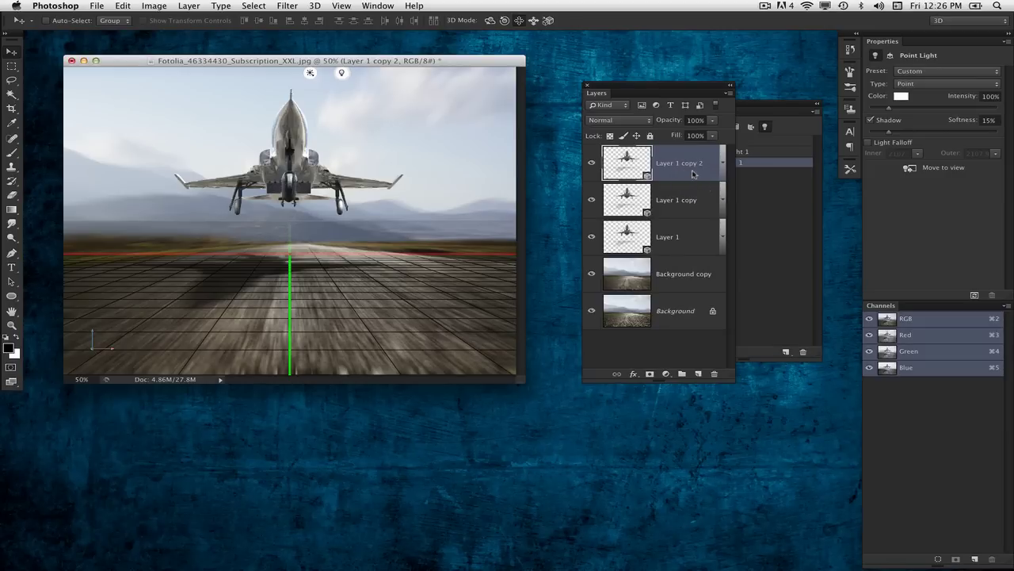
right_click(692, 172)
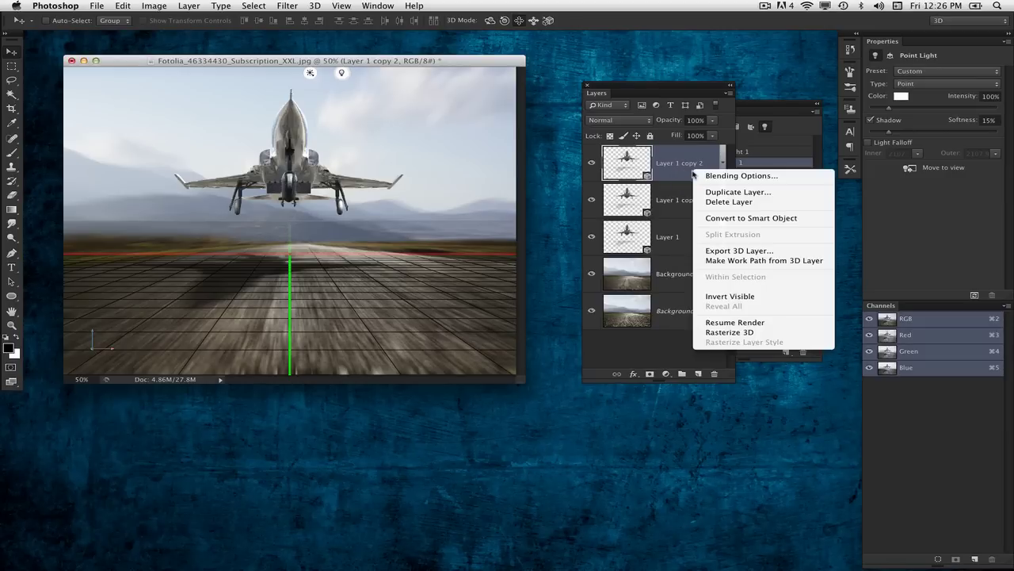
click(749, 333)
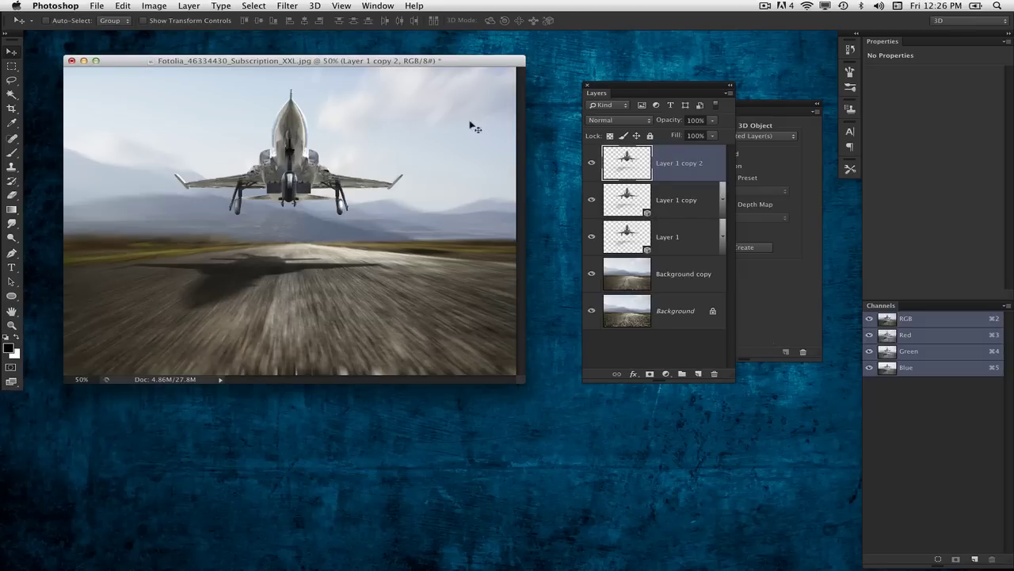
click(315, 5)
mouse_move(288, 6)
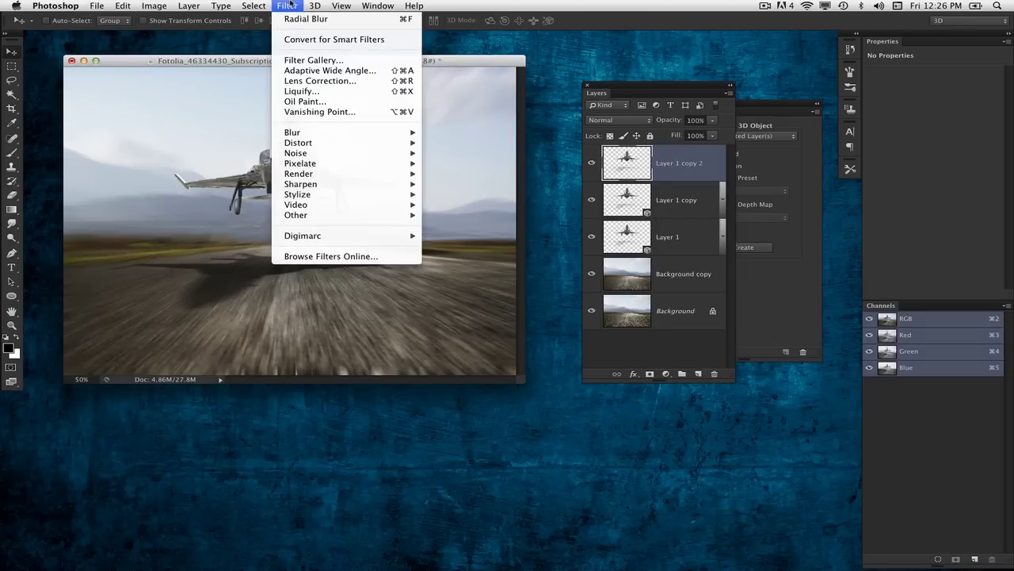
- Reapply the radial zoom blur to Layer 1 copy 2 and lower its opacity to 34%
click(346, 19)
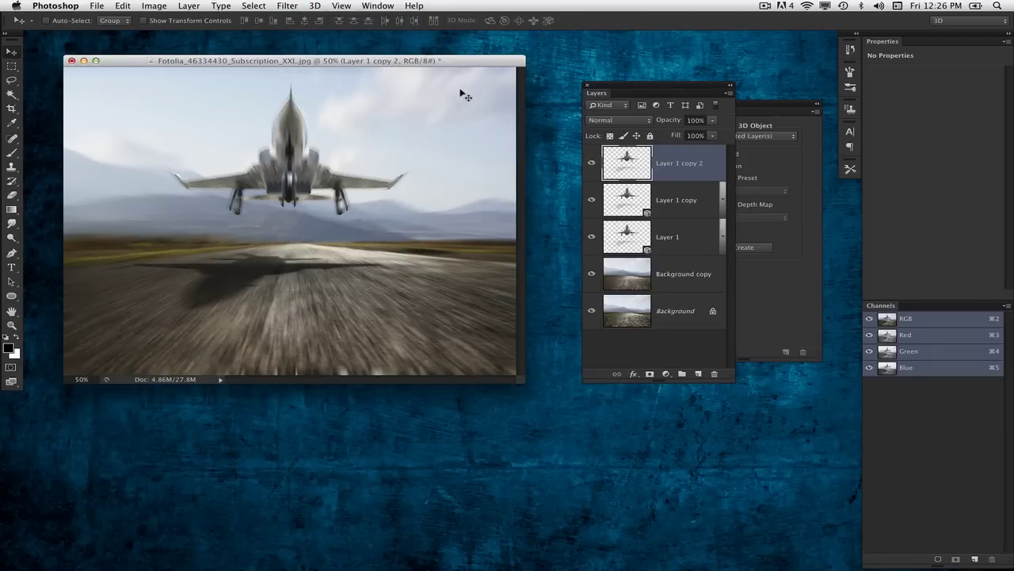
mouse_move(679, 125)
mouse_down()
mouse_move(655, 126)
mouse_move(672, 125)
mouse_up()
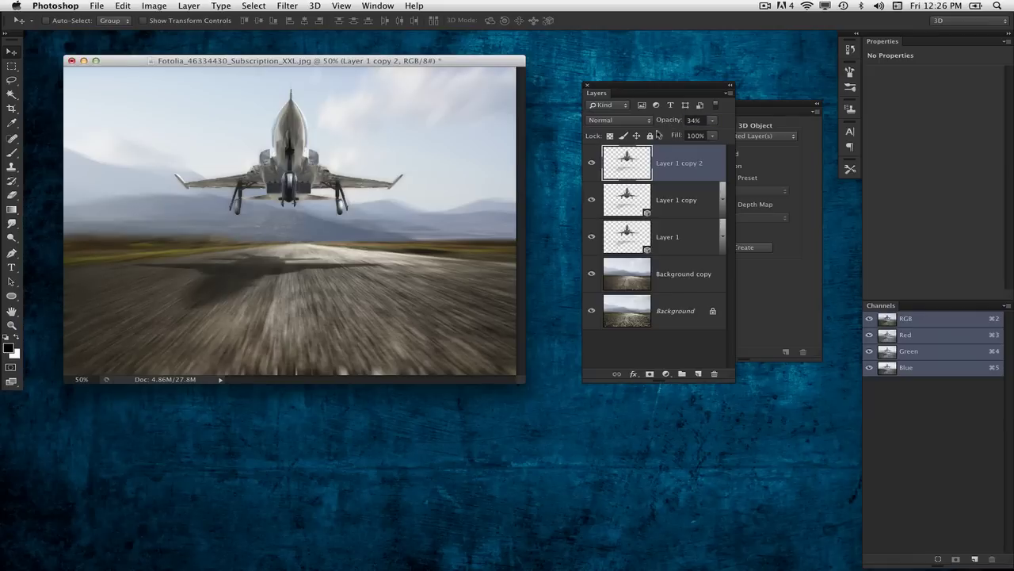
click(593, 200)
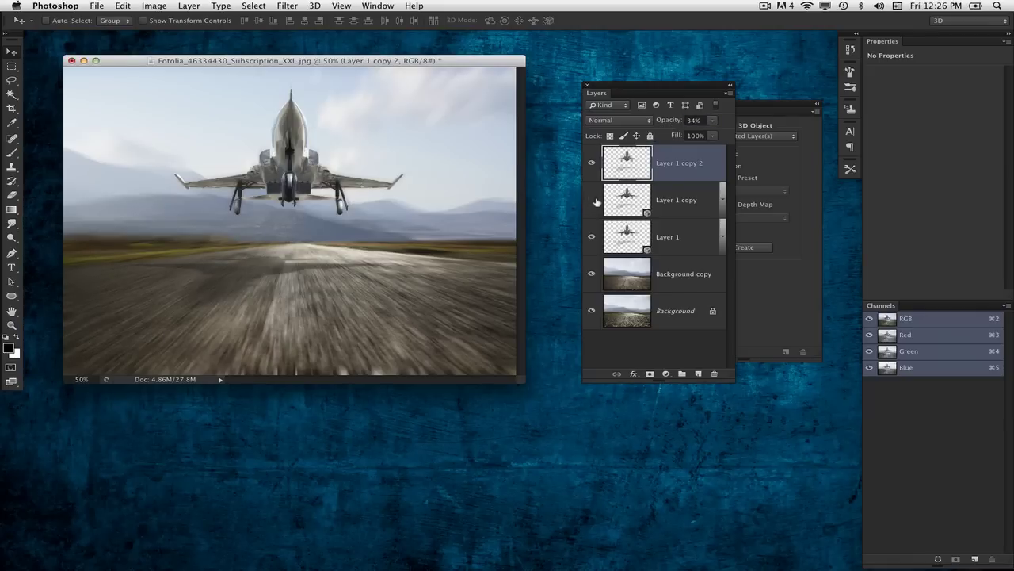
click(592, 201)
- Enlarge and reposition the document window, placing the Layers list beside the 3D panel
drag(469, 56, 469, 64)
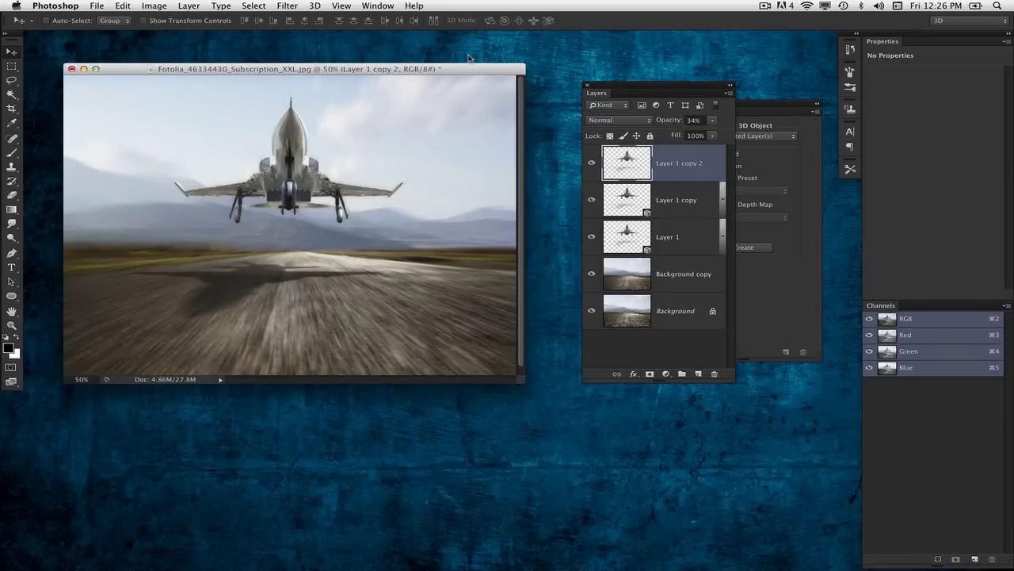
drag(522, 381, 610, 422)
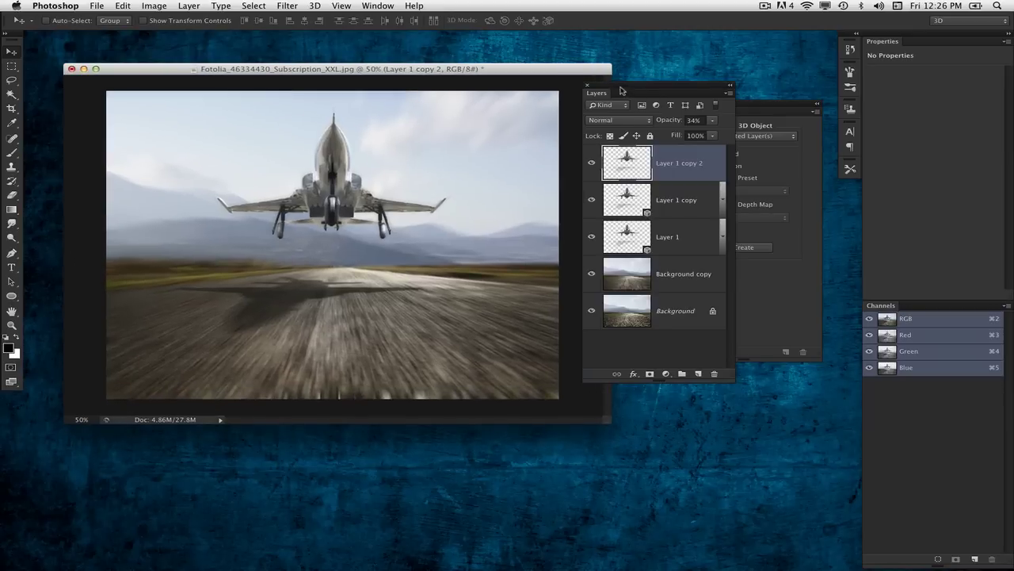
drag(622, 91, 765, 110)
drag(563, 70, 532, 69)
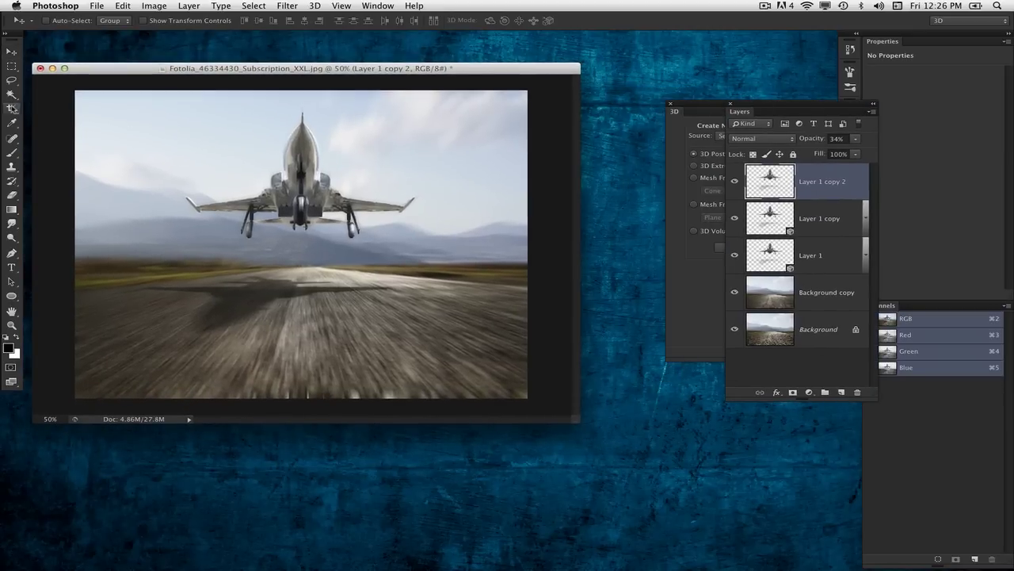
- Crop a strip off the bottom of the composite, shrinking the document to 4.51M
click(13, 108)
drag(301, 397, 301, 386)
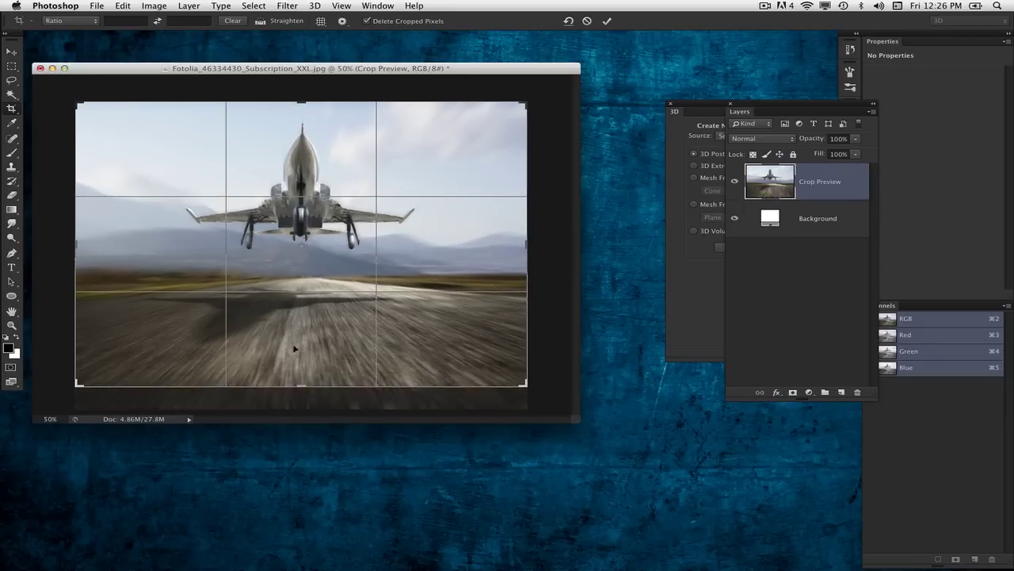
key(Return)
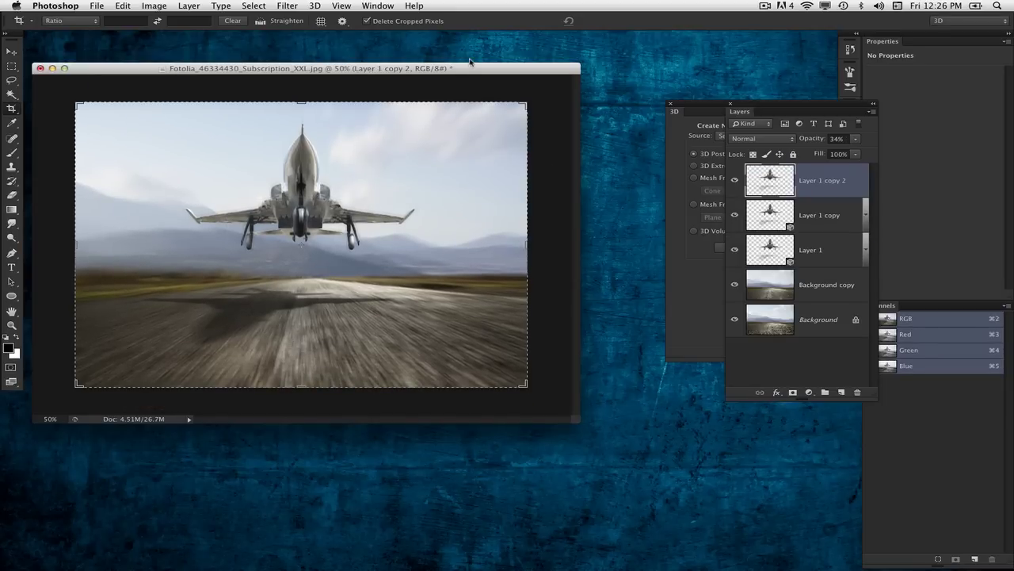